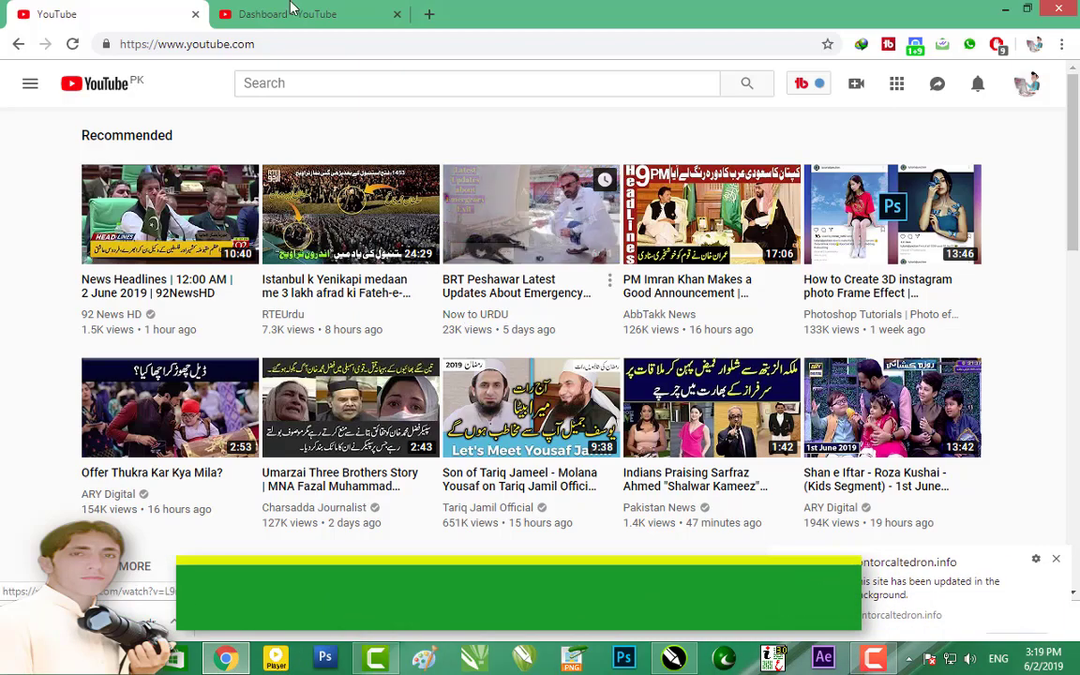
Open the ITExpress Computer public channel page from the Dashboard and scroll through it
{"action": "left_click", "coordinate": [298, 13]}
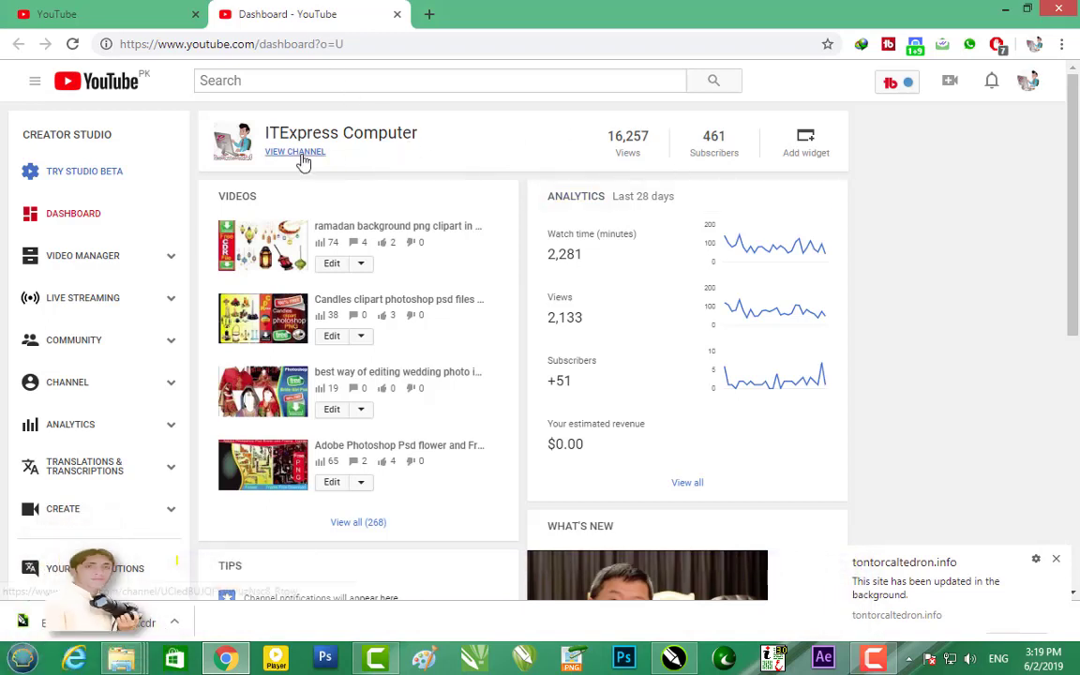
{"action": "left_click", "coordinate": [294, 151]}
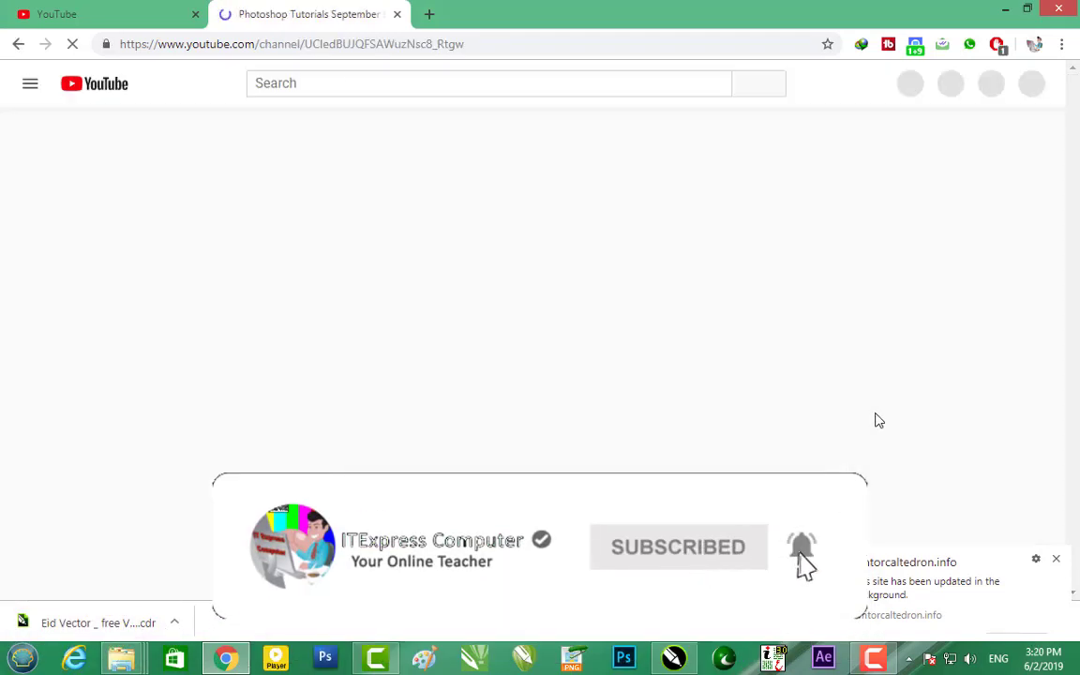
{"action": "scroll", "coordinate": [451, 379], "scroll_direction": "down", "scroll_amount": 3}
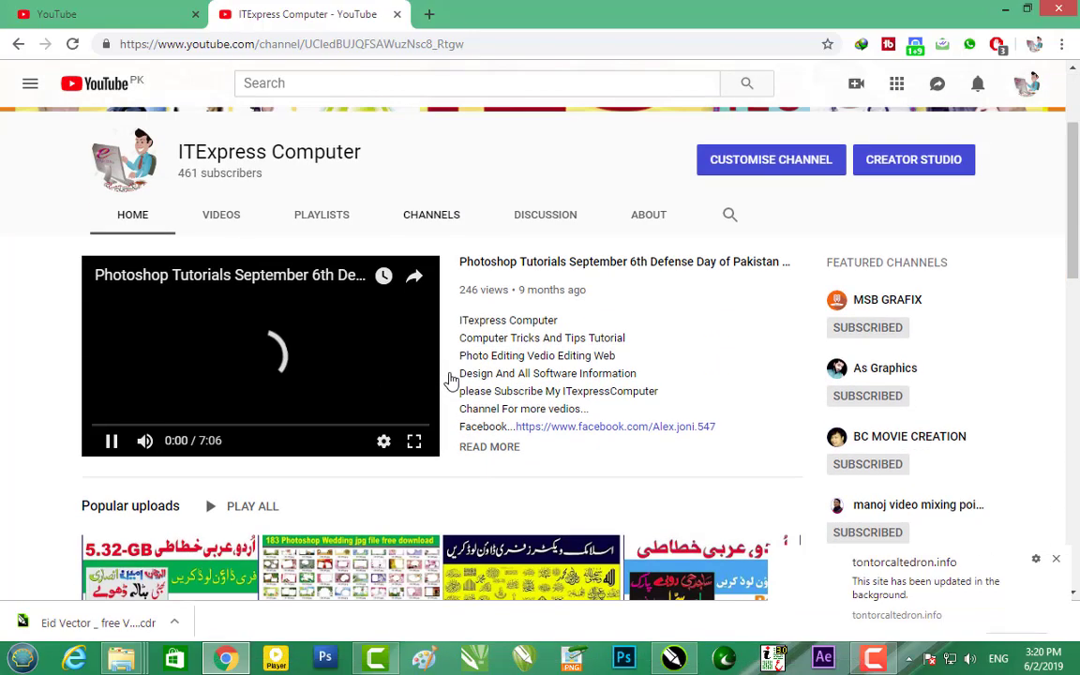
{"action": "scroll", "coordinate": [450, 380], "scroll_direction": "down", "scroll_amount": 2}
{"action": "scroll", "coordinate": [451, 379], "scroll_direction": "down", "scroll_amount": 1}
{"action": "scroll", "coordinate": [451, 380], "scroll_direction": "down", "scroll_amount": 1}
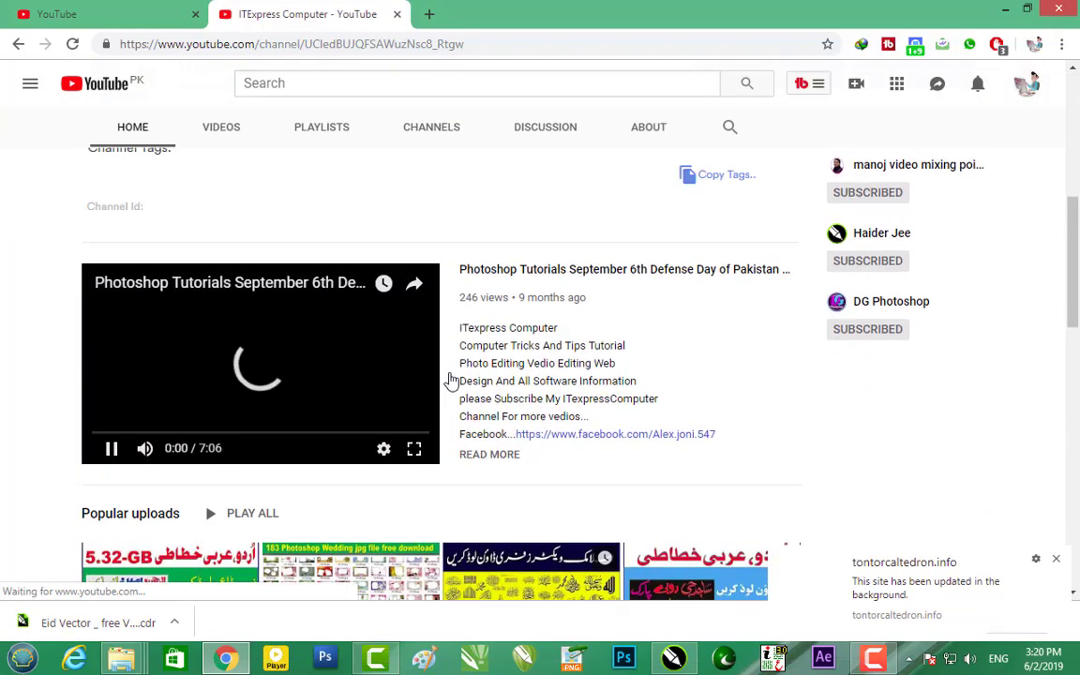
{"action": "scroll", "coordinate": [450, 379], "scroll_direction": "up", "scroll_amount": 1}
{"action": "scroll", "coordinate": [451, 379], "scroll_direction": "up", "scroll_amount": 1}
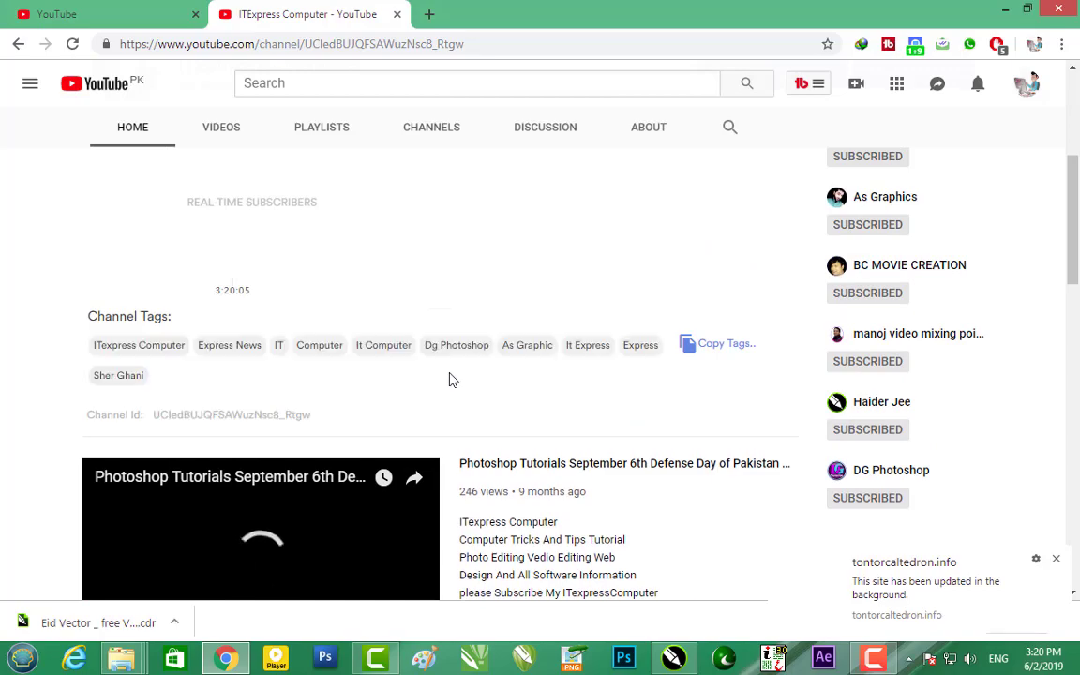
{"action": "scroll", "coordinate": [451, 380], "scroll_direction": "down", "scroll_amount": 4}
{"action": "scroll", "coordinate": [450, 380], "scroll_direction": "up", "scroll_amount": 3}
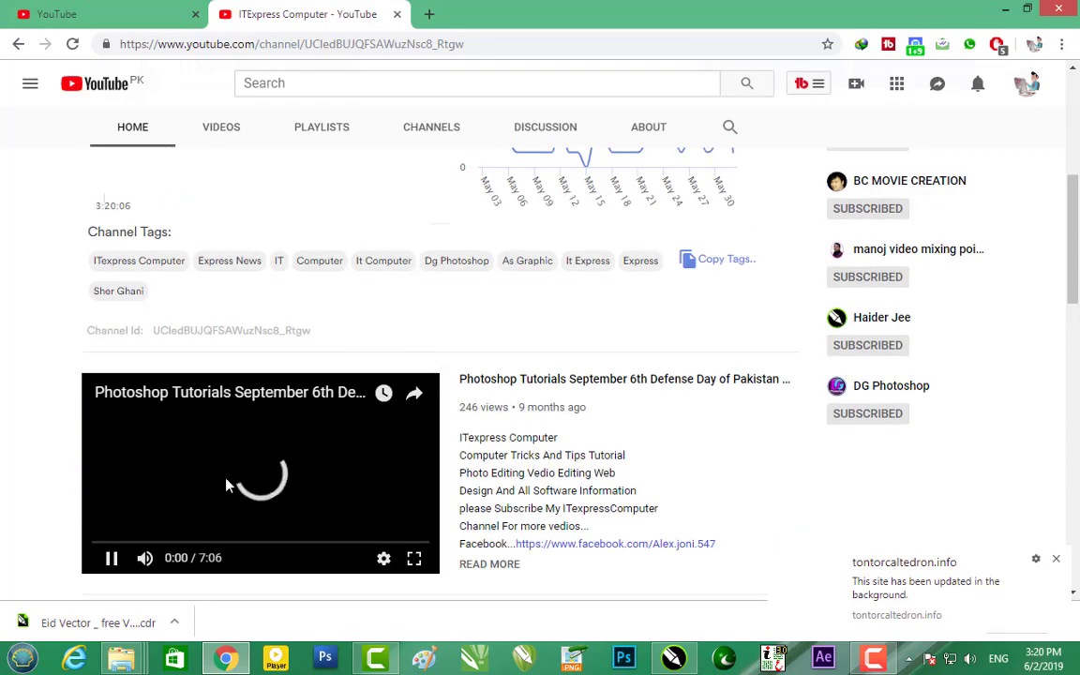
{"action": "scroll", "coordinate": [444, 480], "scroll_direction": "down", "scroll_amount": 3}
{"action": "scroll", "coordinate": [374, 385], "scroll_direction": "up", "scroll_amount": 4}
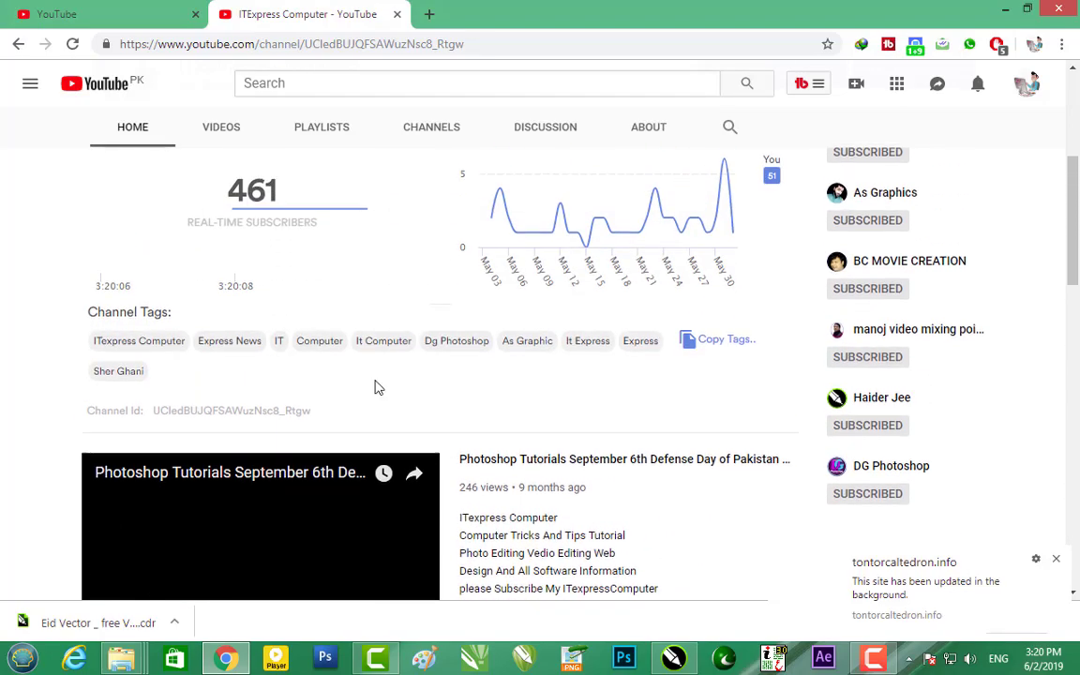
{"action": "scroll", "coordinate": [303, 298], "scroll_direction": "up", "scroll_amount": 4}
Browse the channel's Videos grid down to the older uploads, then back to the top
{"action": "left_click", "coordinate": [225, 380]}
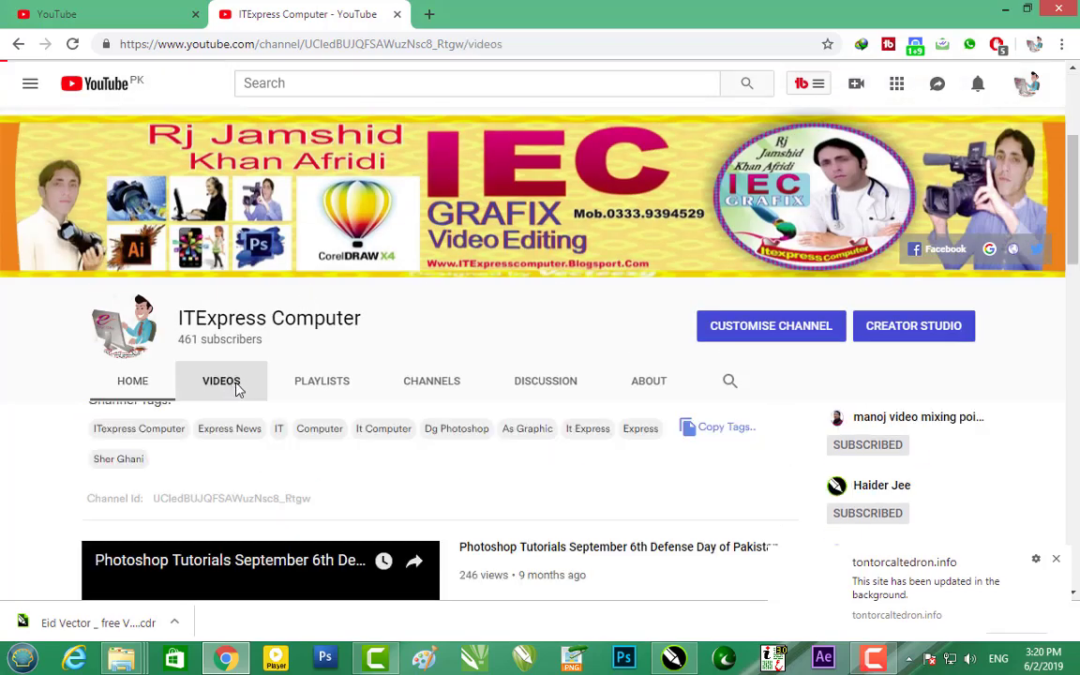
{"action": "scroll", "coordinate": [465, 386], "scroll_direction": "down", "scroll_amount": 3}
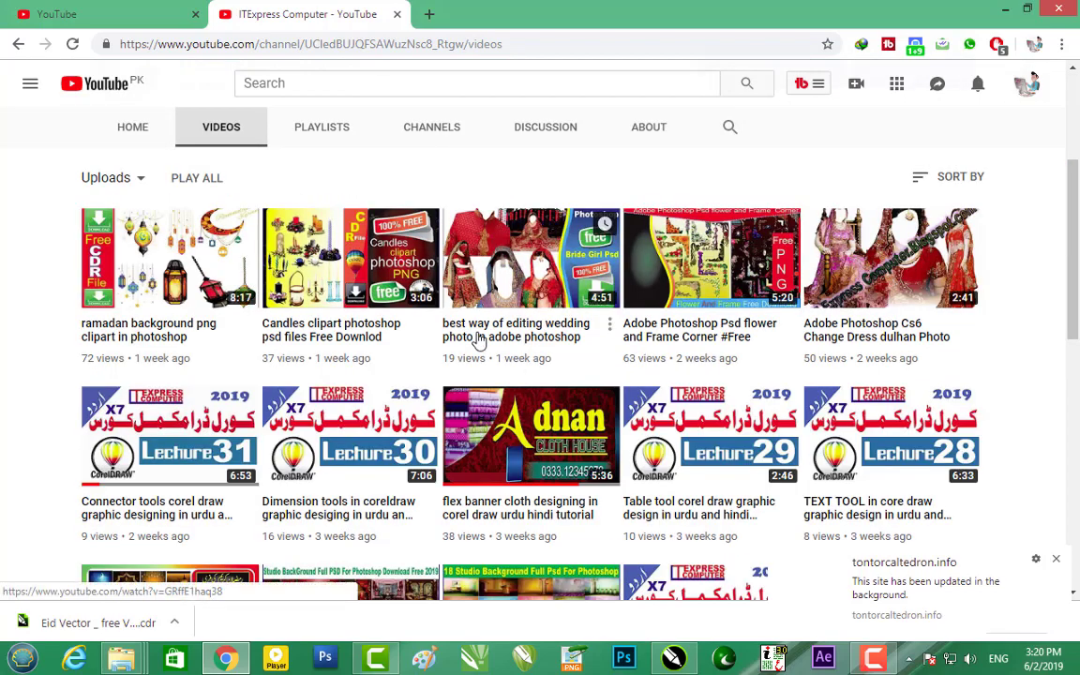
{"action": "mouse_move", "coordinate": [530, 281]}
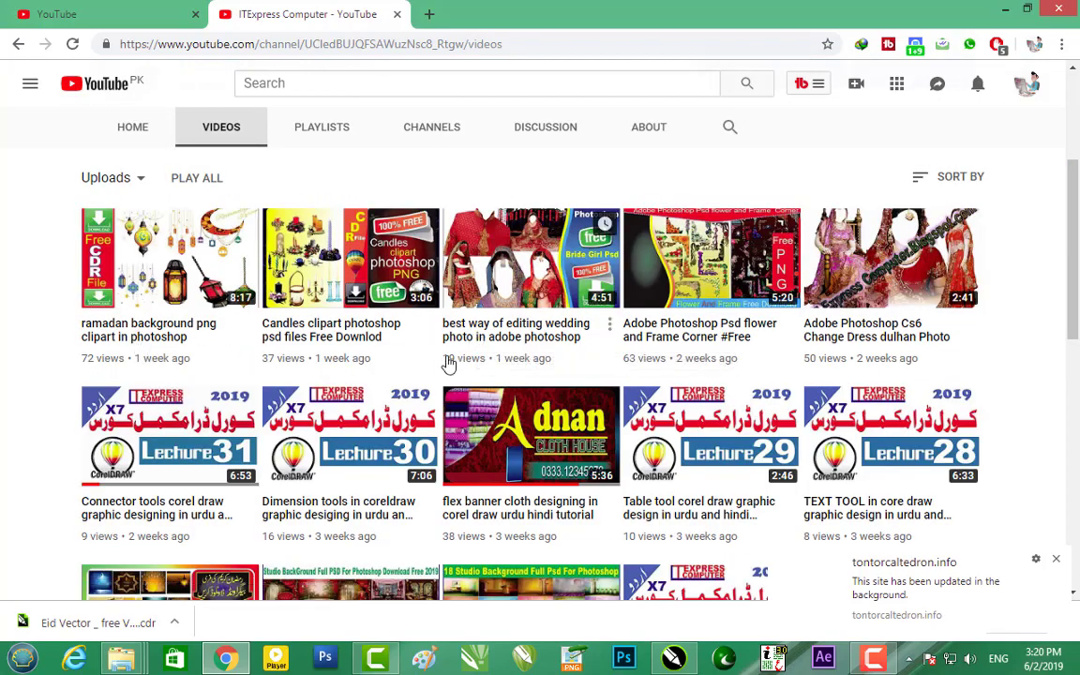
{"action": "scroll", "coordinate": [518, 359], "scroll_direction": "down", "scroll_amount": 1}
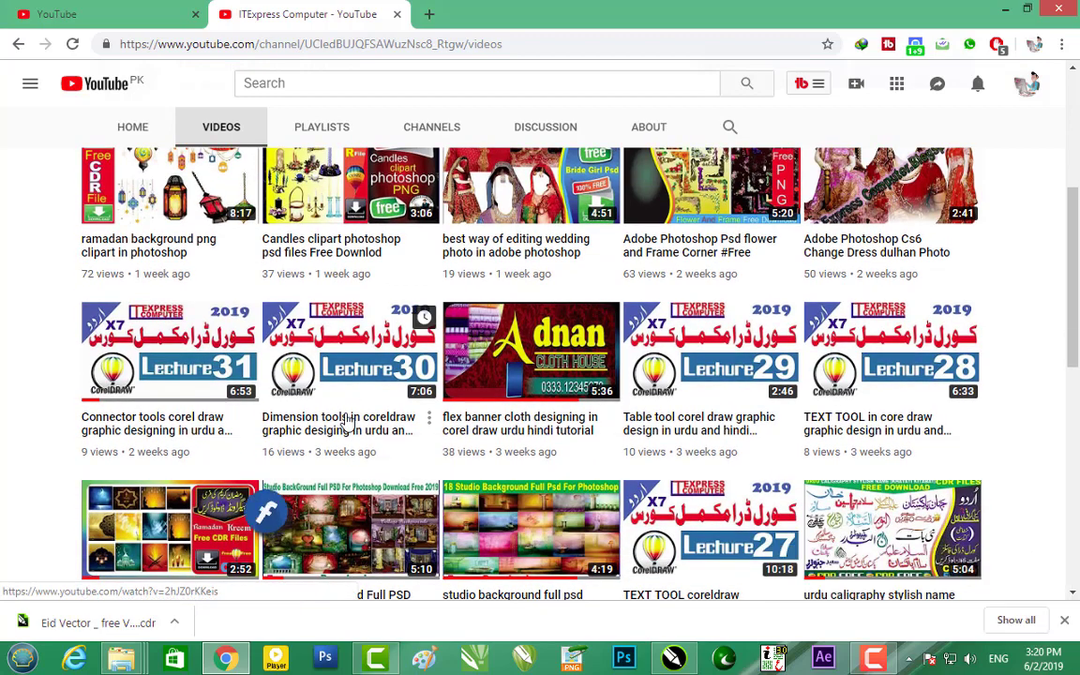
{"action": "scroll", "coordinate": [563, 427], "scroll_direction": "down", "scroll_amount": 2}
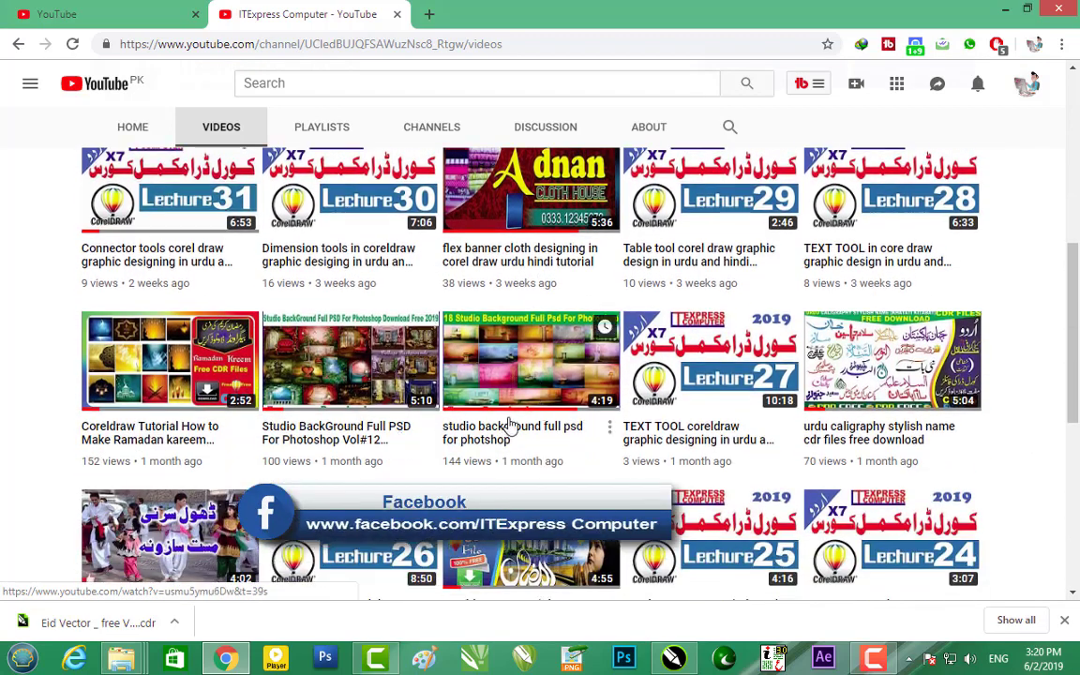
{"action": "scroll", "coordinate": [509, 439], "scroll_direction": "down", "scroll_amount": 1}
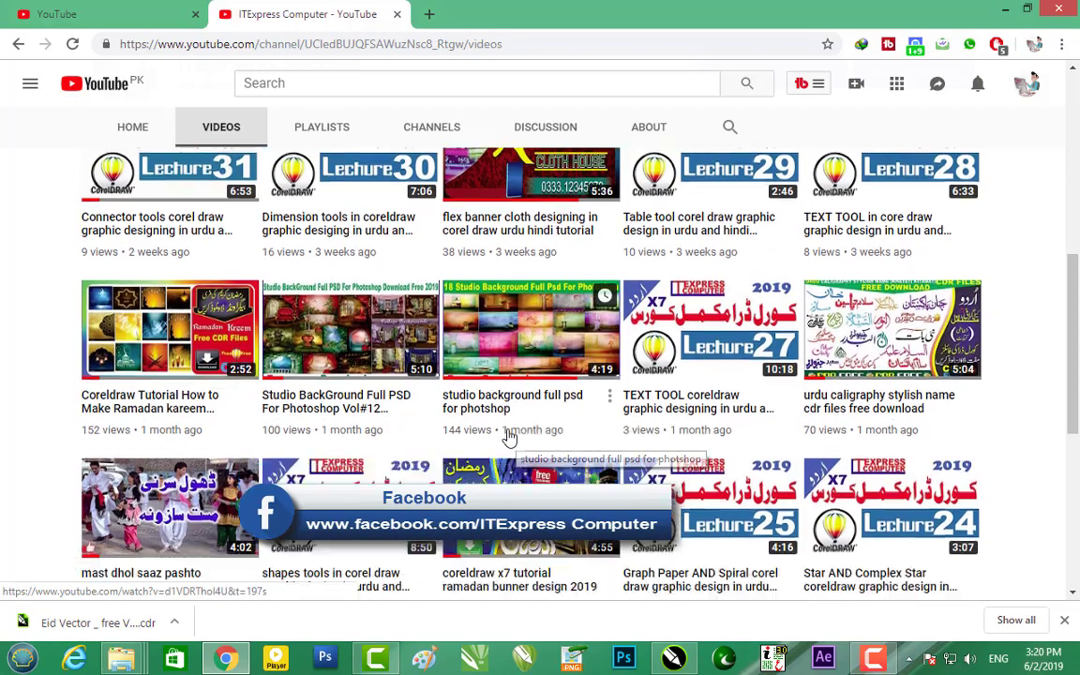
{"action": "scroll", "coordinate": [507, 436], "scroll_direction": "down", "scroll_amount": 2}
{"action": "scroll", "coordinate": [501, 436], "scroll_direction": "down", "scroll_amount": 2}
{"action": "scroll", "coordinate": [497, 436], "scroll_direction": "down", "scroll_amount": 1}
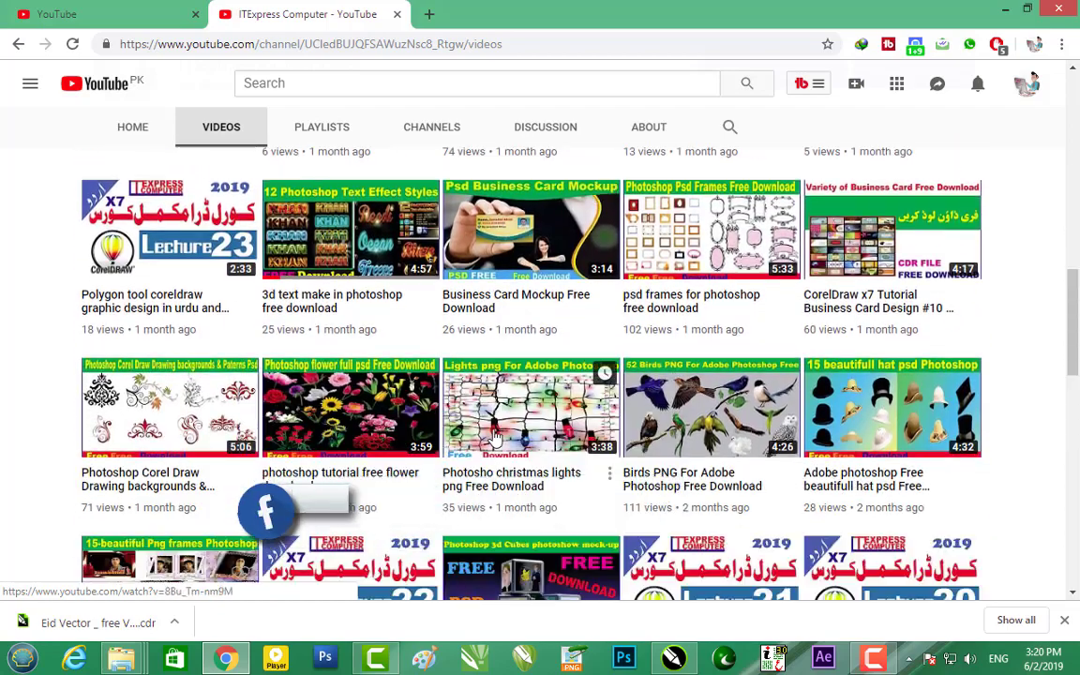
{"action": "scroll", "coordinate": [478, 438], "scroll_direction": "down", "scroll_amount": 1}
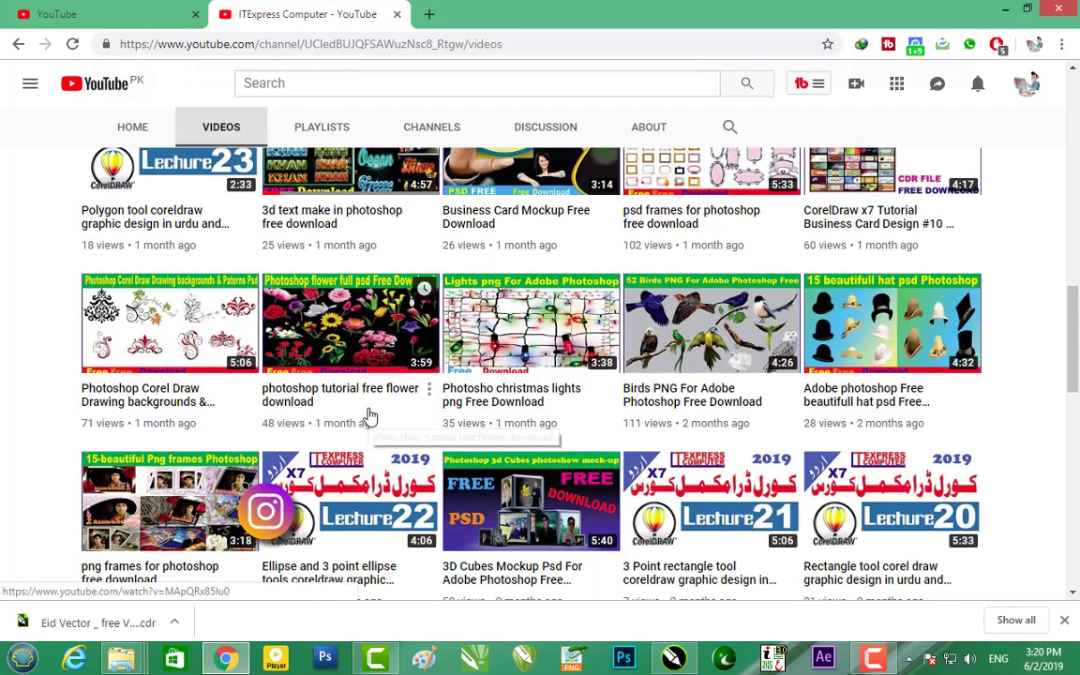
{"action": "scroll", "coordinate": [379, 413], "scroll_direction": "up", "scroll_amount": 4}
{"action": "scroll", "coordinate": [383, 414], "scroll_direction": "up", "scroll_amount": 2}
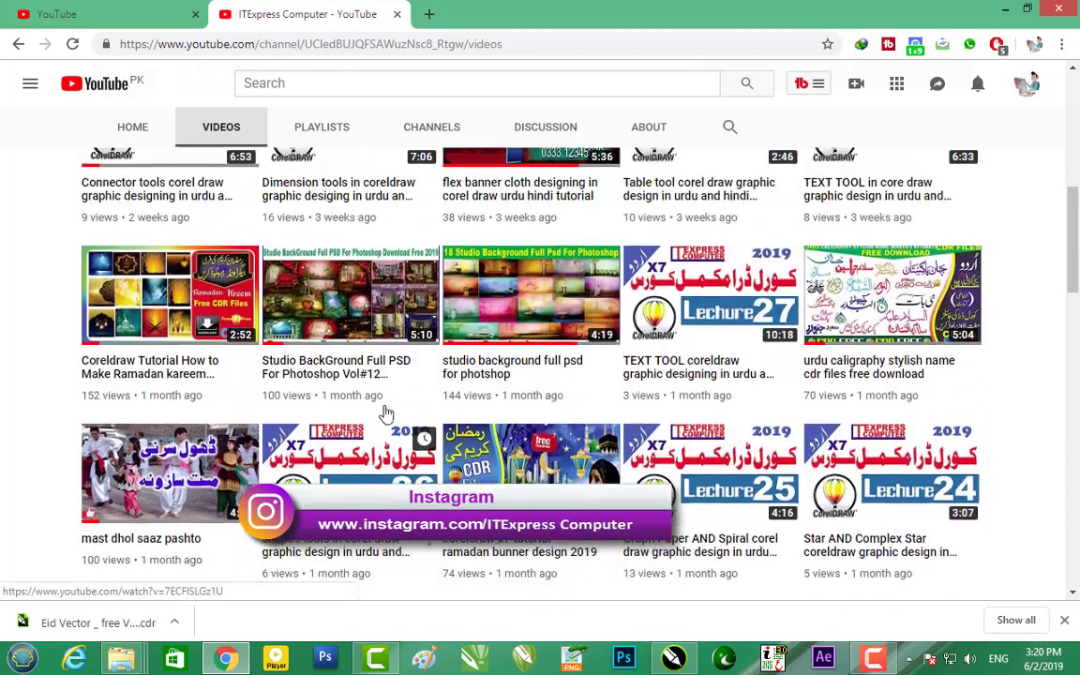
{"action": "scroll", "coordinate": [385, 414], "scroll_direction": "up", "scroll_amount": 5}
{"action": "scroll", "coordinate": [386, 413], "scroll_direction": "up", "scroll_amount": 1}
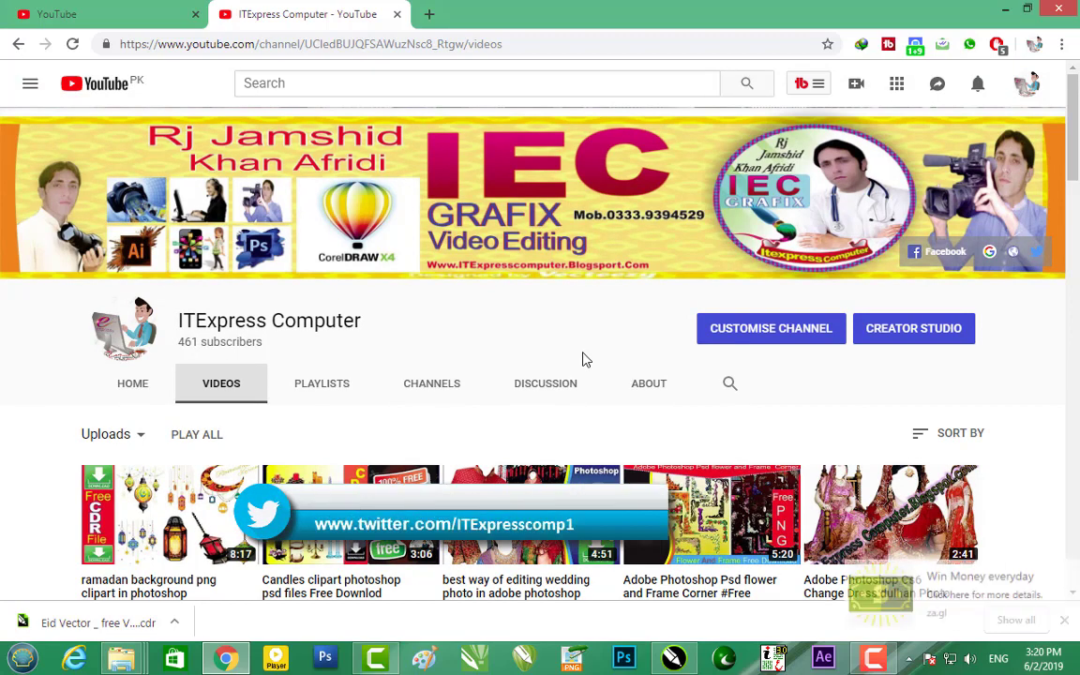
Minimize Chrome and bring the CorelDRAW document 2.cmx with the Eid cards back on screen
{"action": "left_click", "coordinate": [1005, 11]}
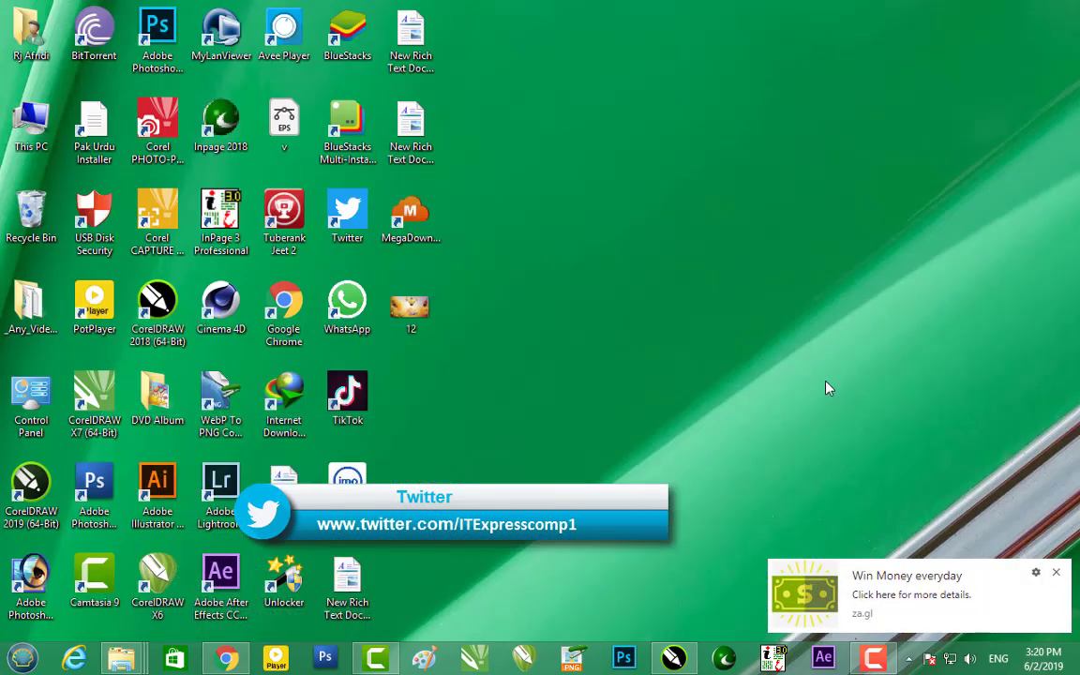
{"action": "left_click", "coordinate": [673, 659]}
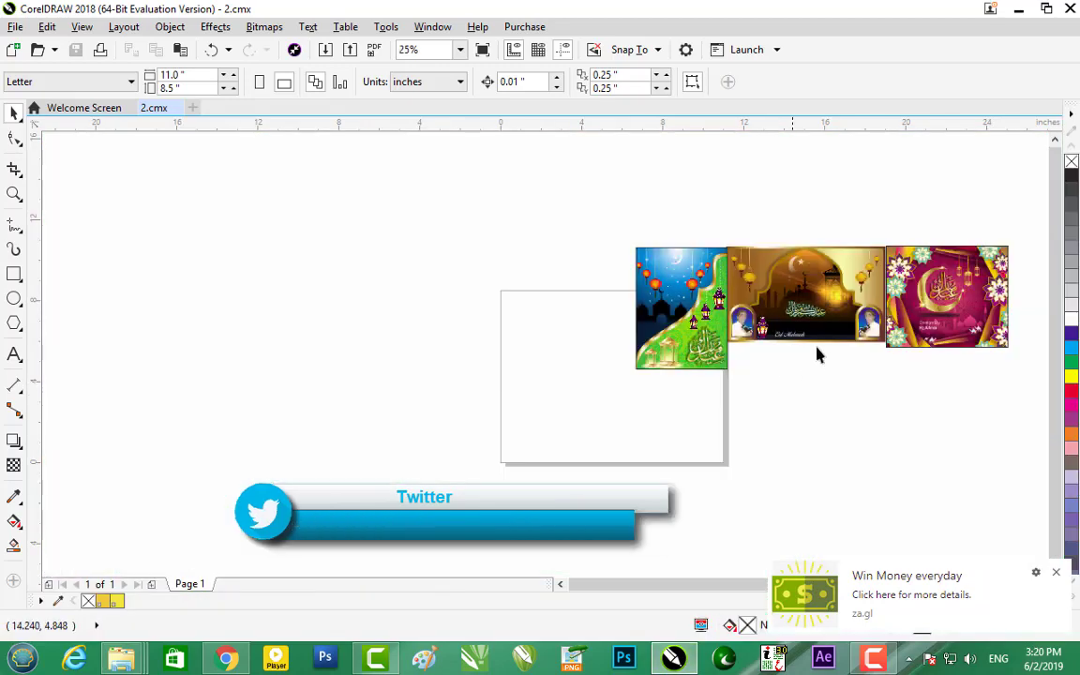
{"action": "scroll", "coordinate": [932, 309], "scroll_direction": "up", "scroll_amount": 1}
{"action": "scroll", "coordinate": [600, 291], "scroll_direction": "up", "scroll_amount": 1}
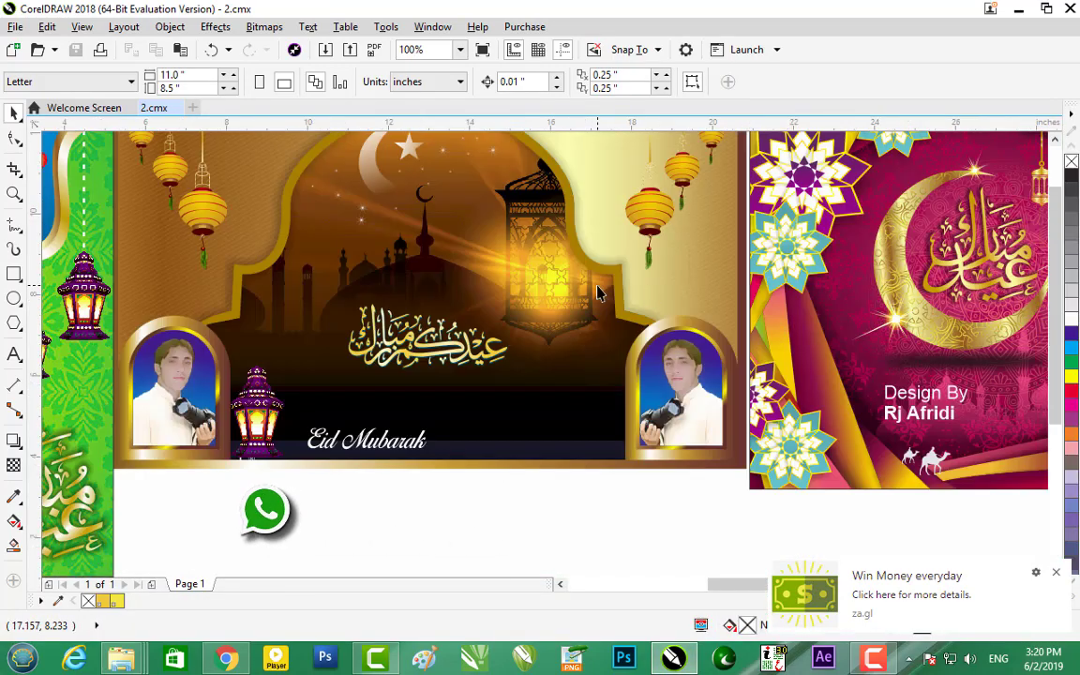
{"action": "scroll", "coordinate": [600, 292], "scroll_direction": "down", "scroll_amount": 1}
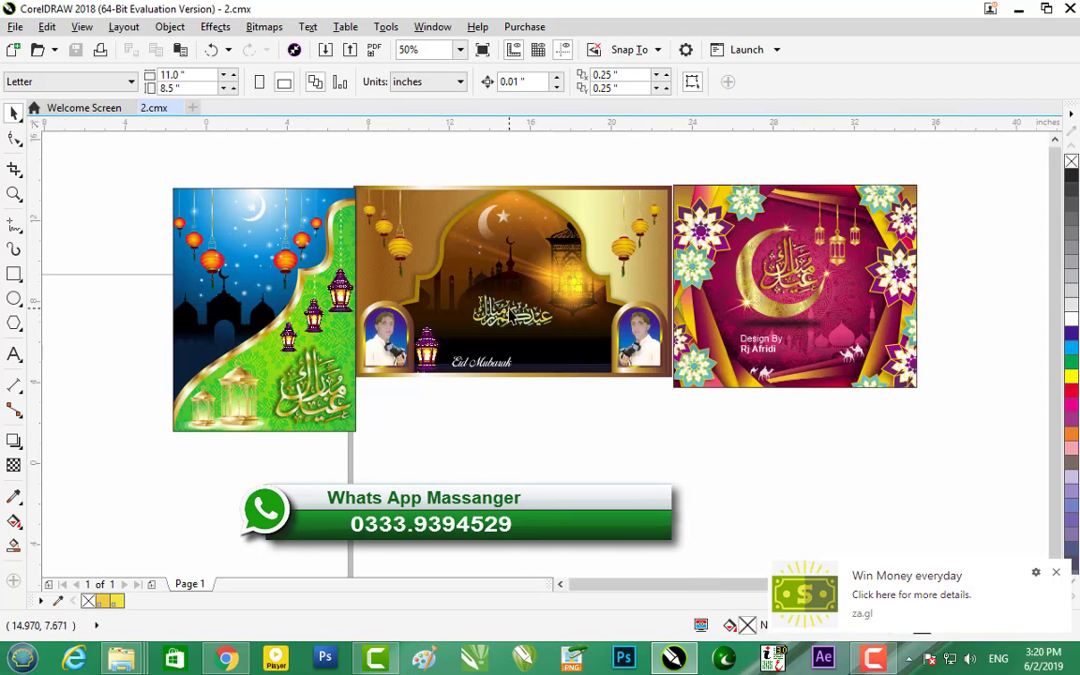
{"action": "scroll", "coordinate": [509, 309], "scroll_direction": "down", "scroll_amount": 1}
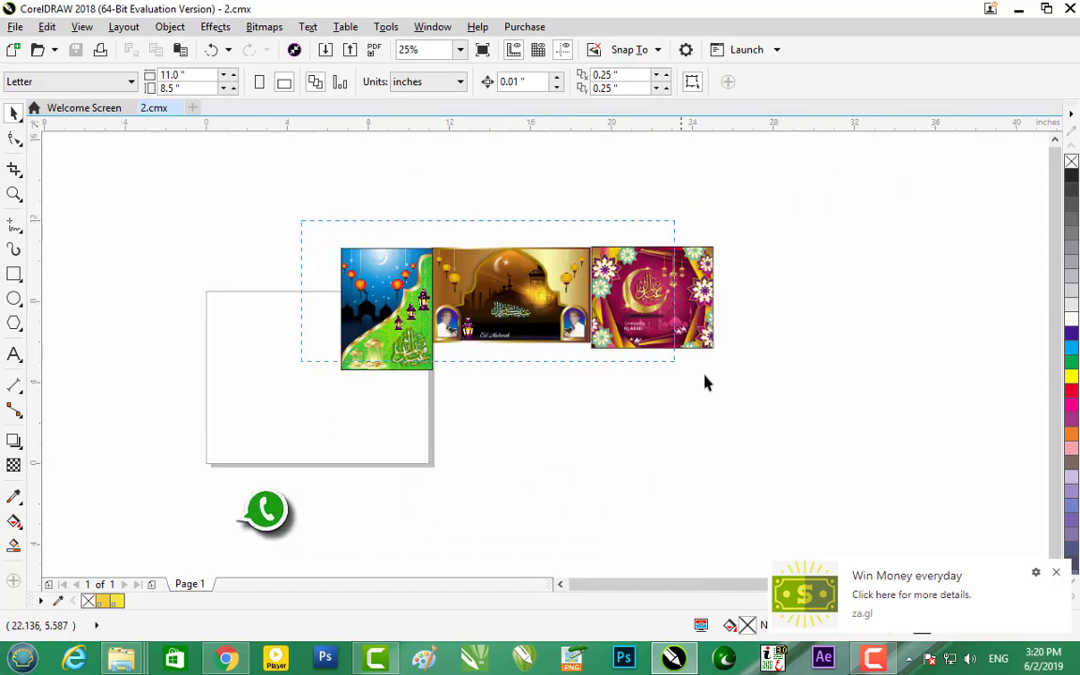
Marquee-select the three Eid card designs to inspect them, then deselect
{"action": "left_click_drag", "start_coordinate": [306, 228], "coordinate": [798, 429]}
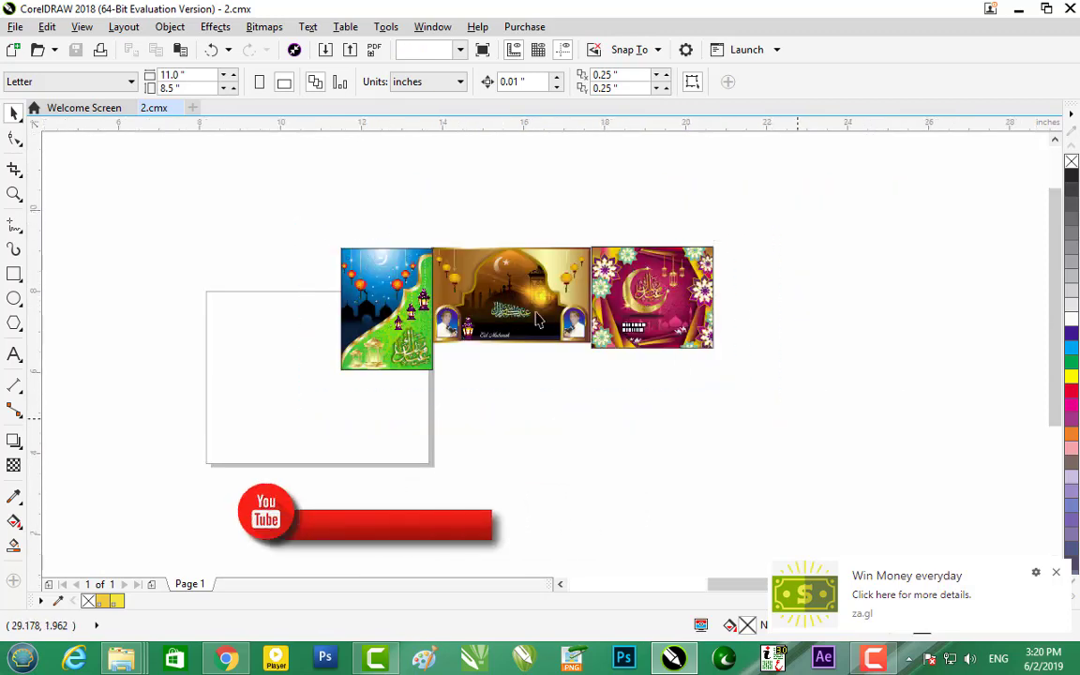
{"action": "scroll", "coordinate": [535, 318], "scroll_direction": "up", "scroll_amount": 2}
{"action": "scroll", "coordinate": [535, 311], "scroll_direction": "down", "scroll_amount": 1}
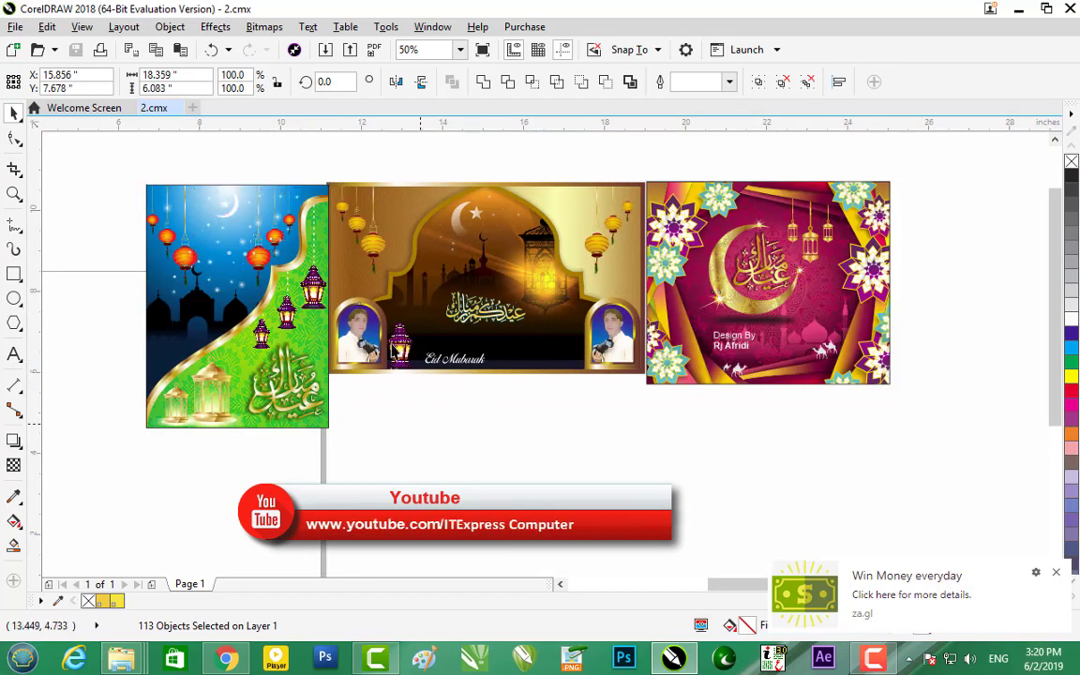
{"action": "key", "text": "Escape"}
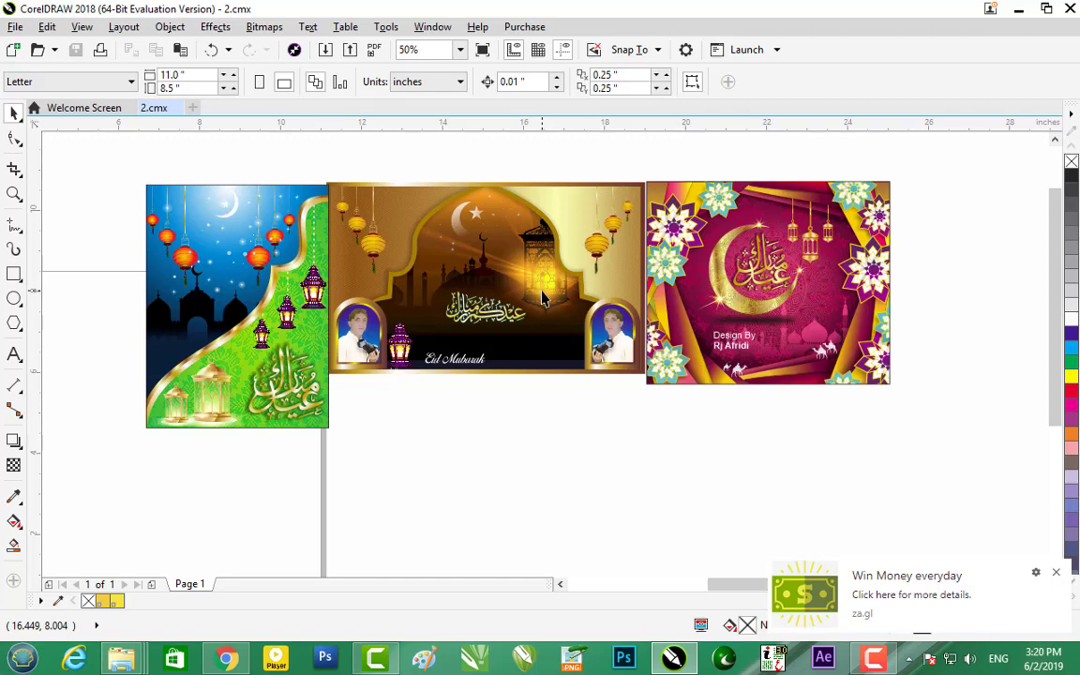
Move the middle Eid card down below the others, undoing a stray crescent moon move
{"action": "left_click", "coordinate": [553, 297]}
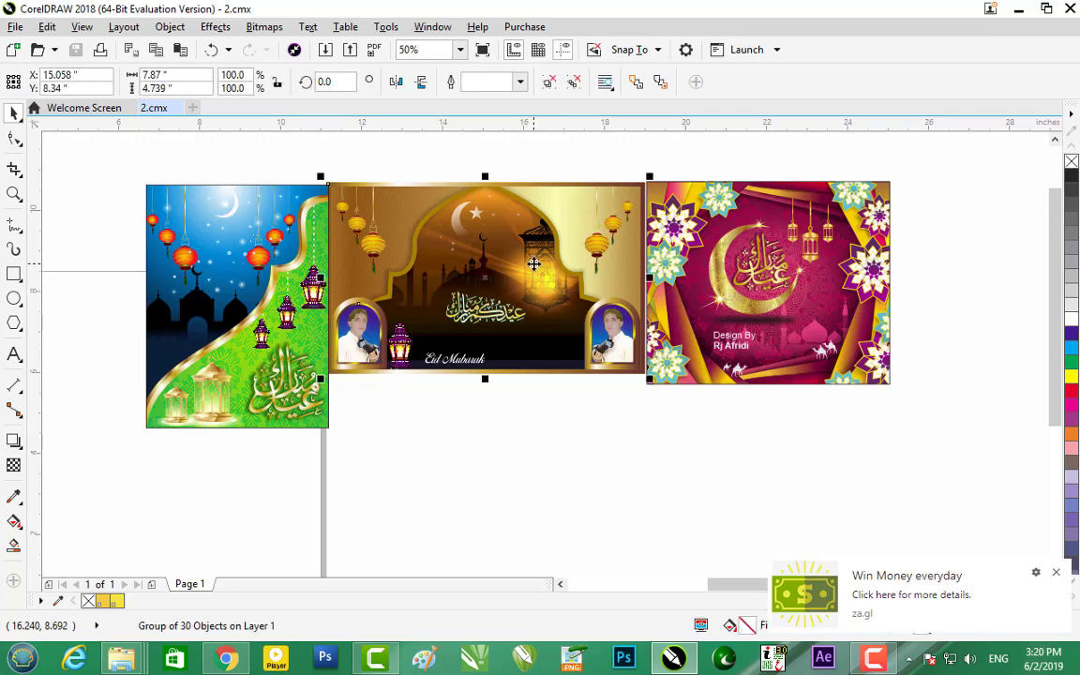
{"action": "left_click_drag", "start_coordinate": [533, 264], "coordinate": [534, 410]}
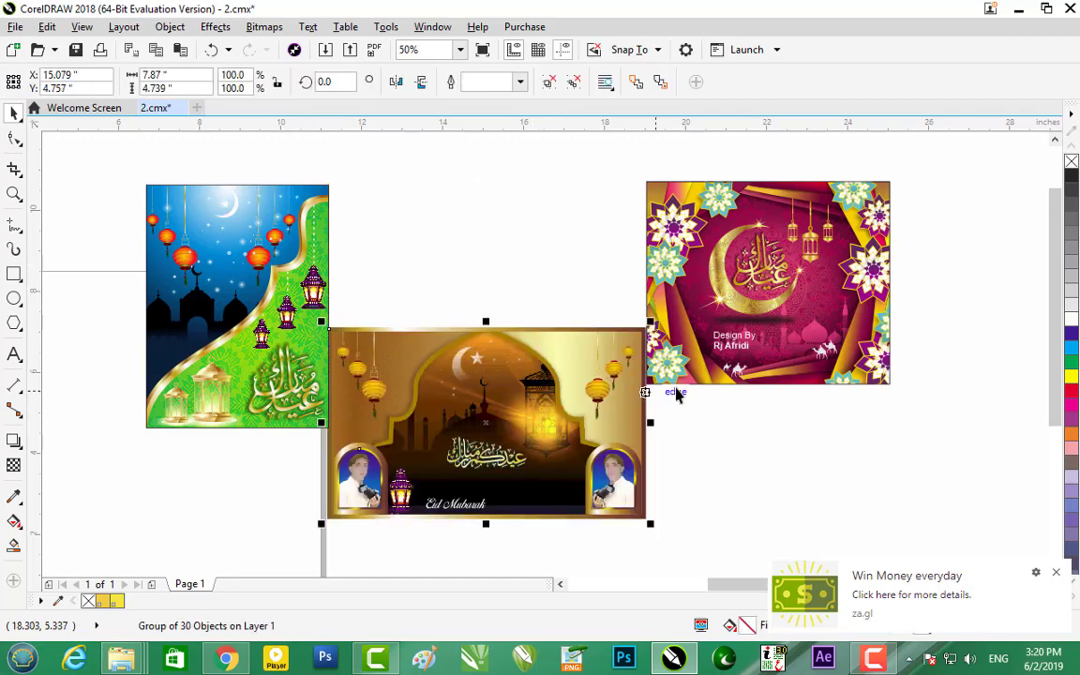
{"action": "left_click_drag", "start_coordinate": [827, 288], "coordinate": [818, 316]}
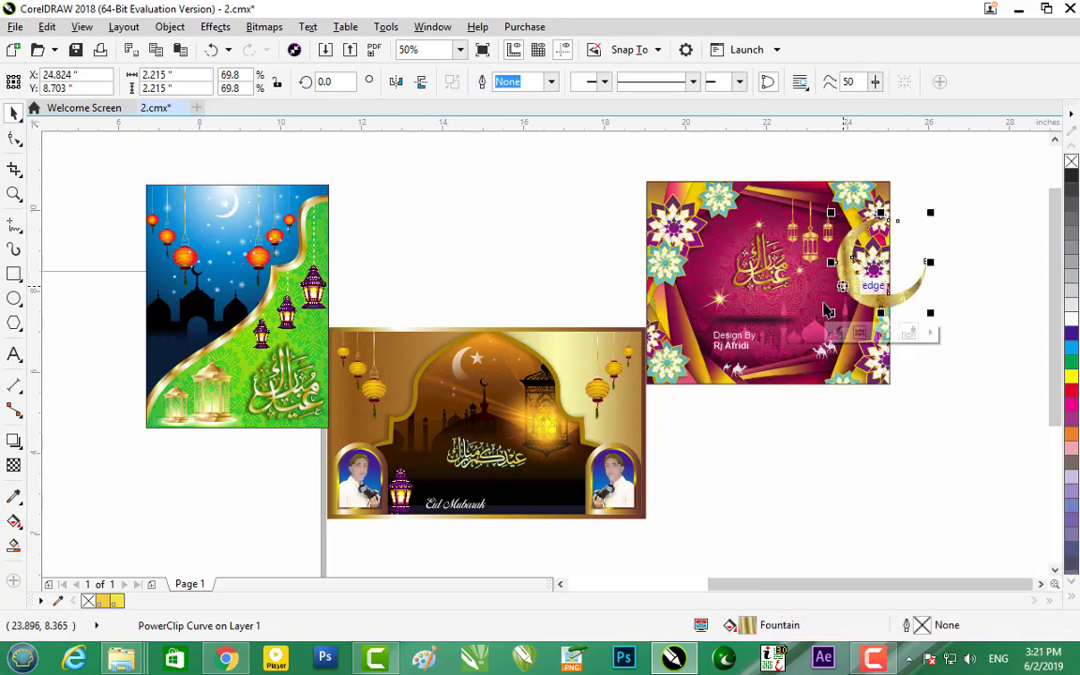
{"action": "key", "text": "ctrl+z"}
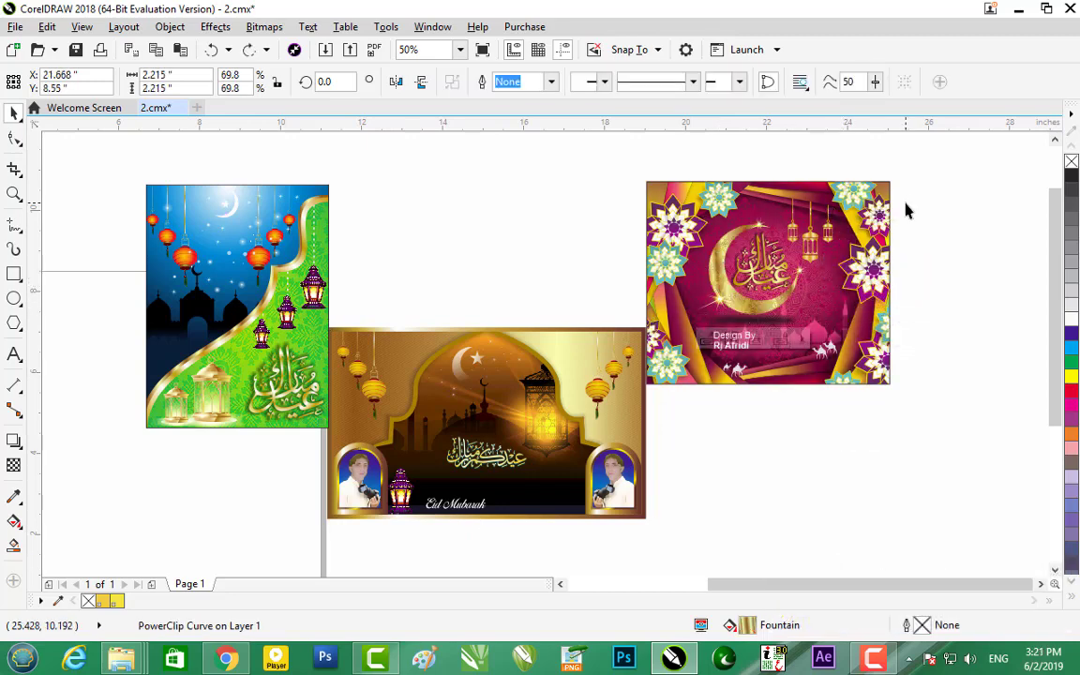
{"action": "key", "text": "Escape"}
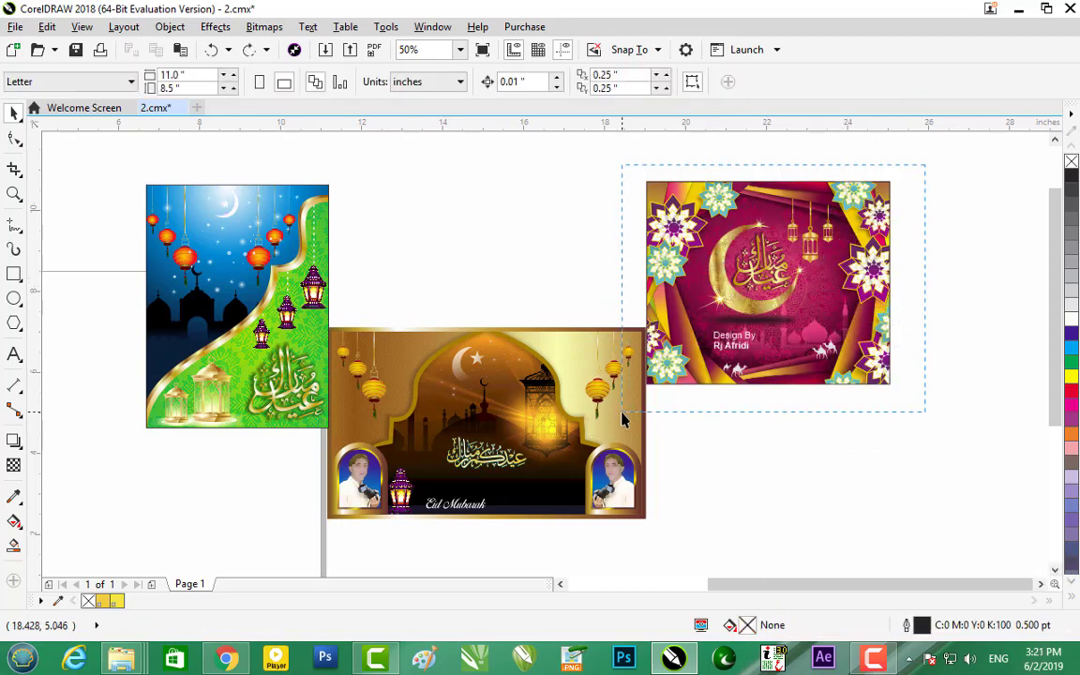
Group the pink card's 18 objects and move the group further right
{"action": "key", "text": "ctrl+a"}
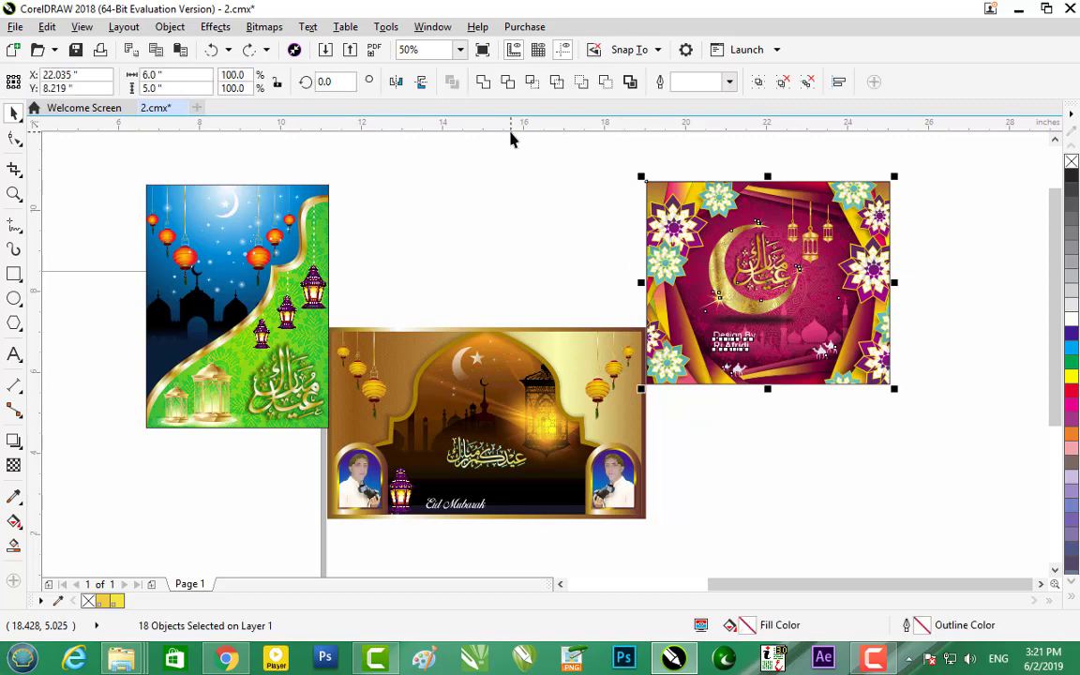
{"action": "key", "text": "ctrl+g"}
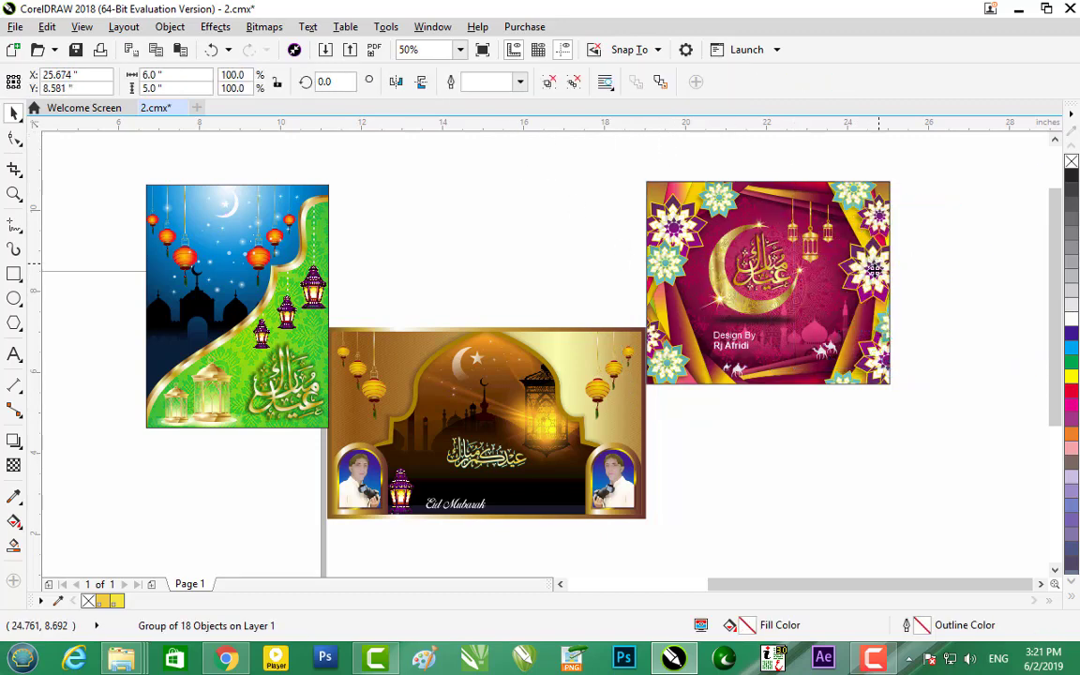
{"action": "left_click_drag", "start_coordinate": [731, 284], "coordinate": [878, 270]}
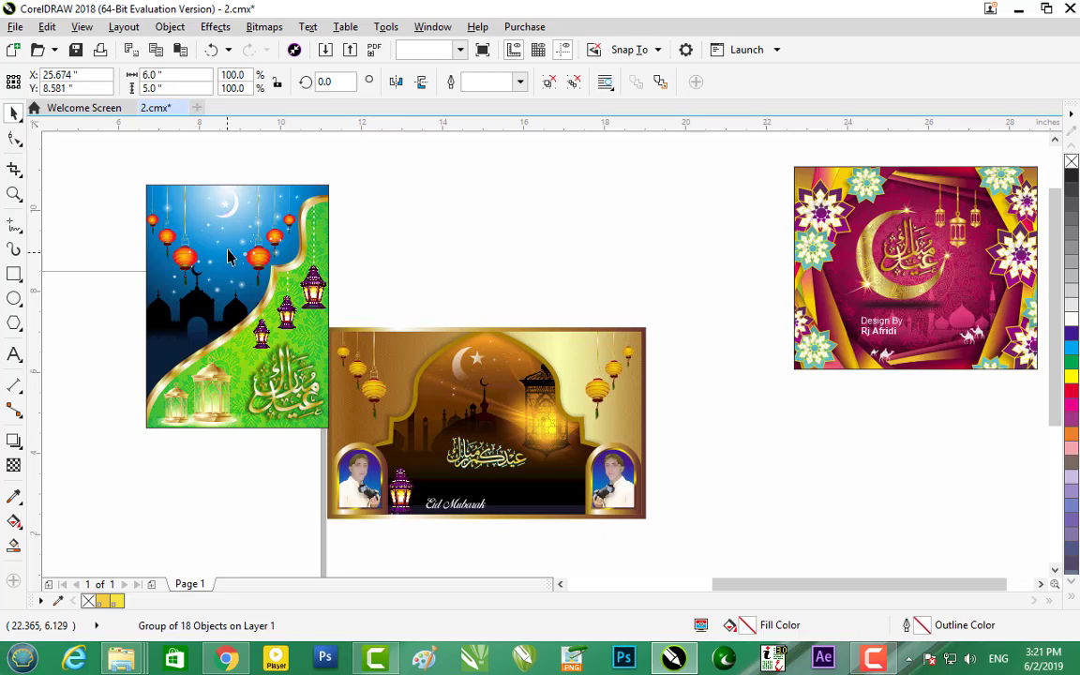
{"action": "key", "text": "Escape"}
Group the blue-and-green card's 94 objects and move the group to the upper left
{"action": "left_click", "coordinate": [214, 198]}
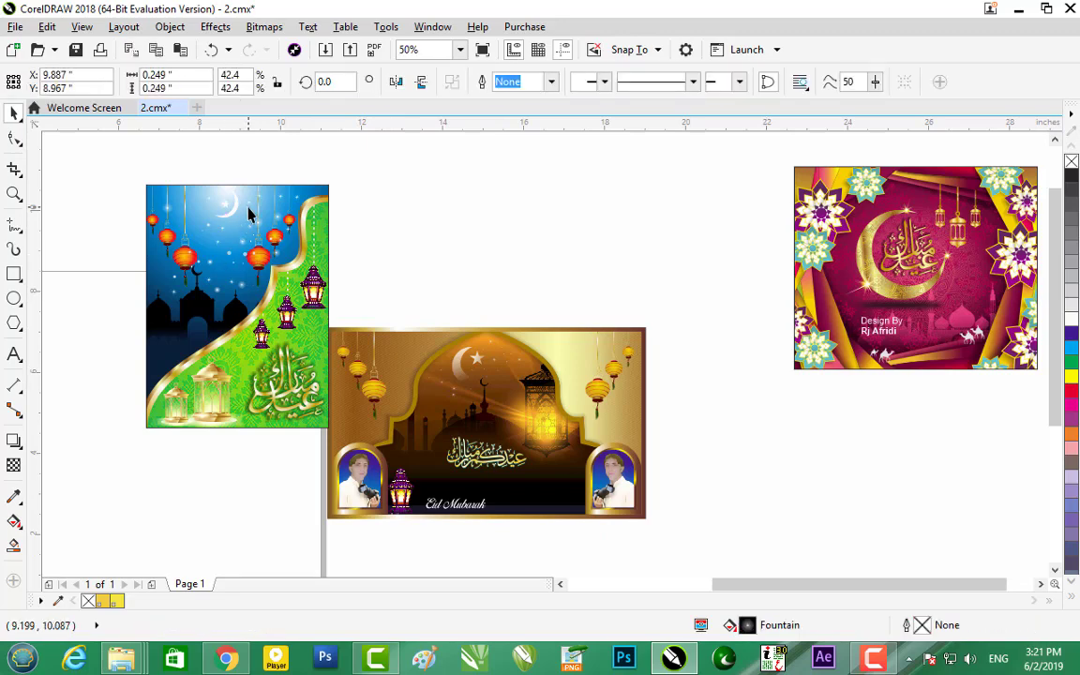
{"action": "left_click_drag", "start_coordinate": [248, 215], "coordinate": [226, 217]}
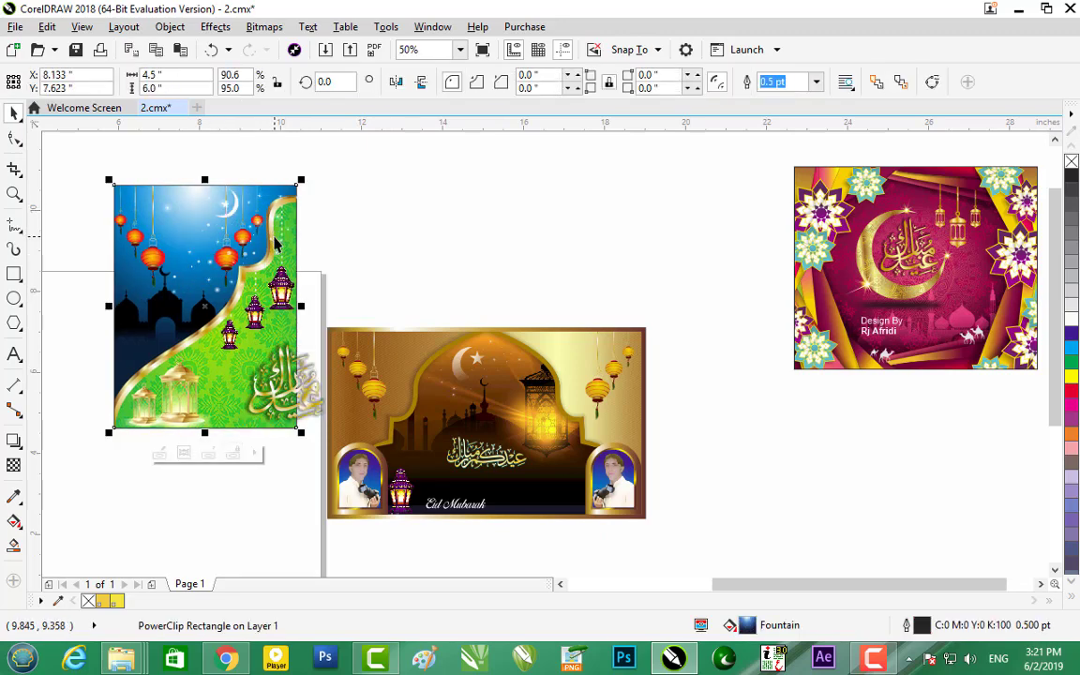
{"action": "key", "text": "ctrl+z"}
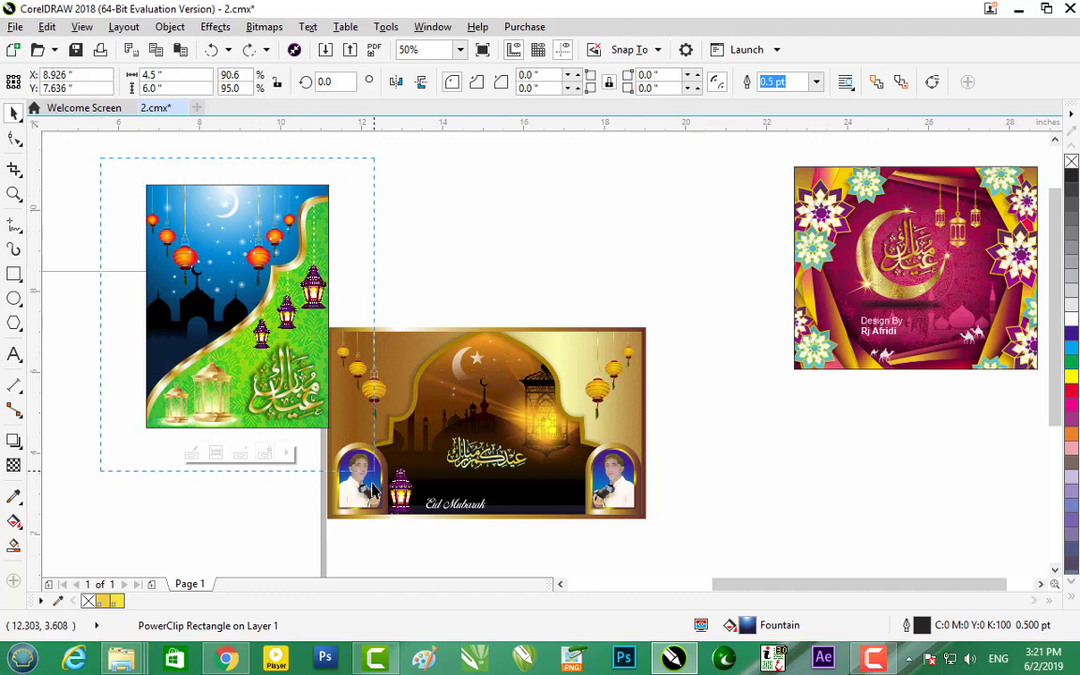
{"action": "key", "text": "ctrl+u"}
{"action": "key", "text": "ctrl+g"}
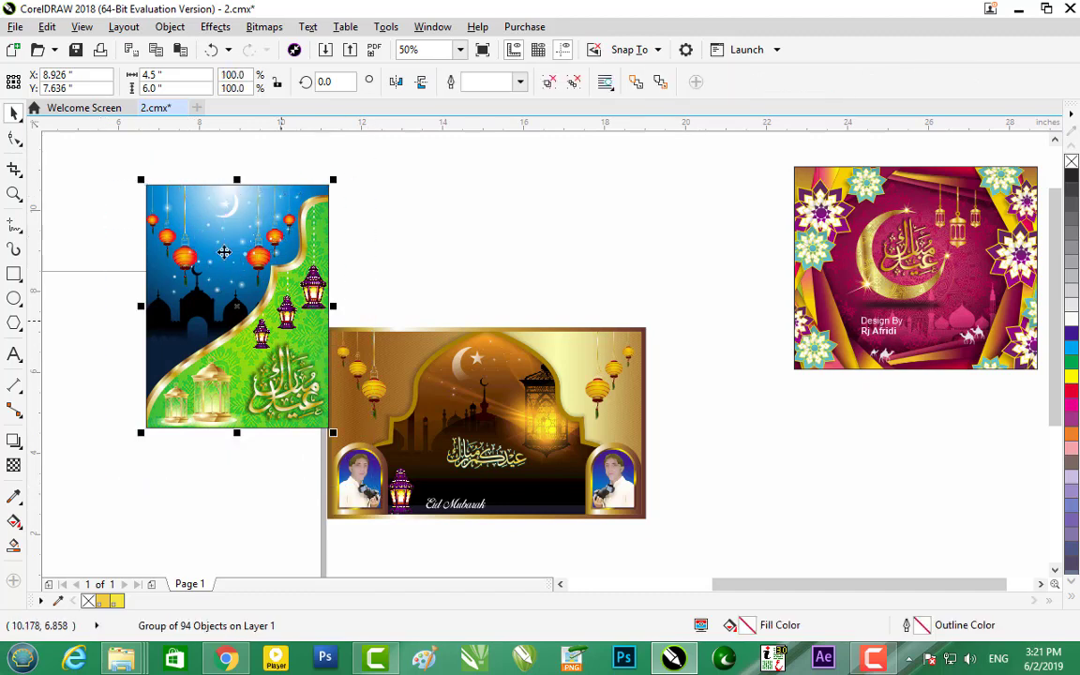
{"action": "left_click_drag", "start_coordinate": [233, 256], "coordinate": [109, 212]}
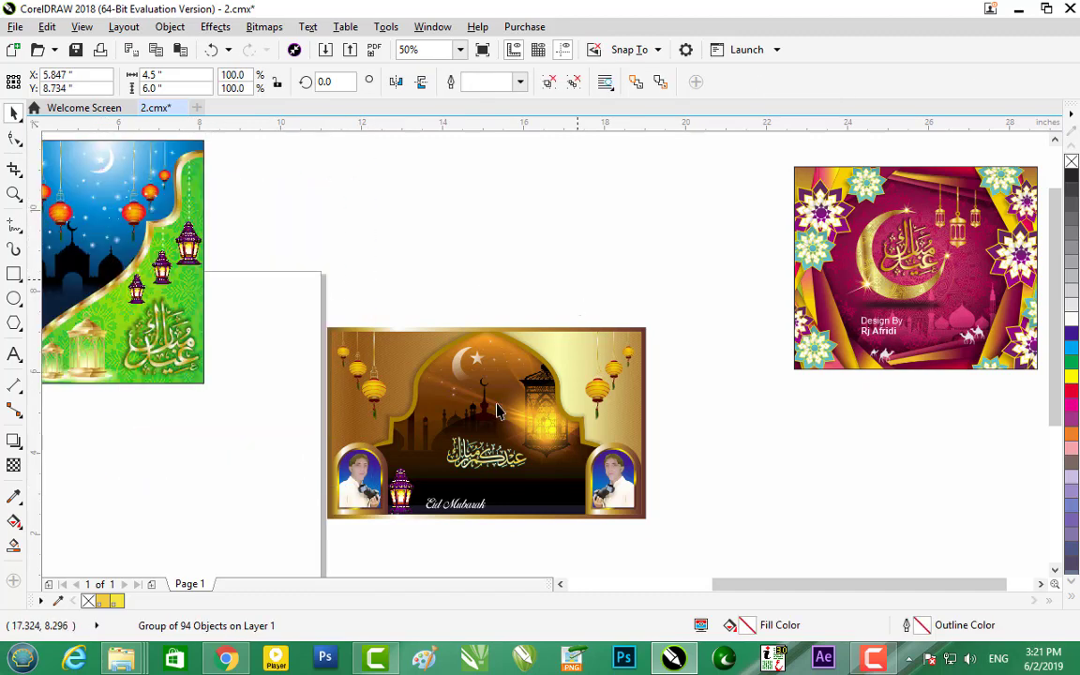
{"action": "left_click", "coordinate": [502, 390]}
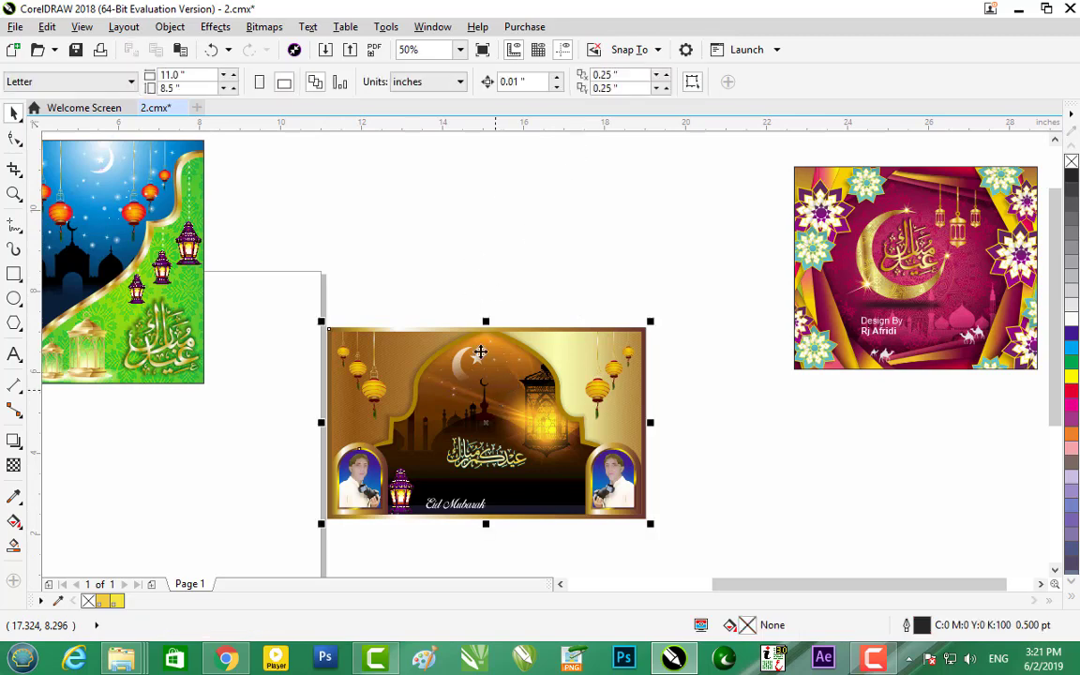
{"action": "left_click", "coordinate": [480, 352]}
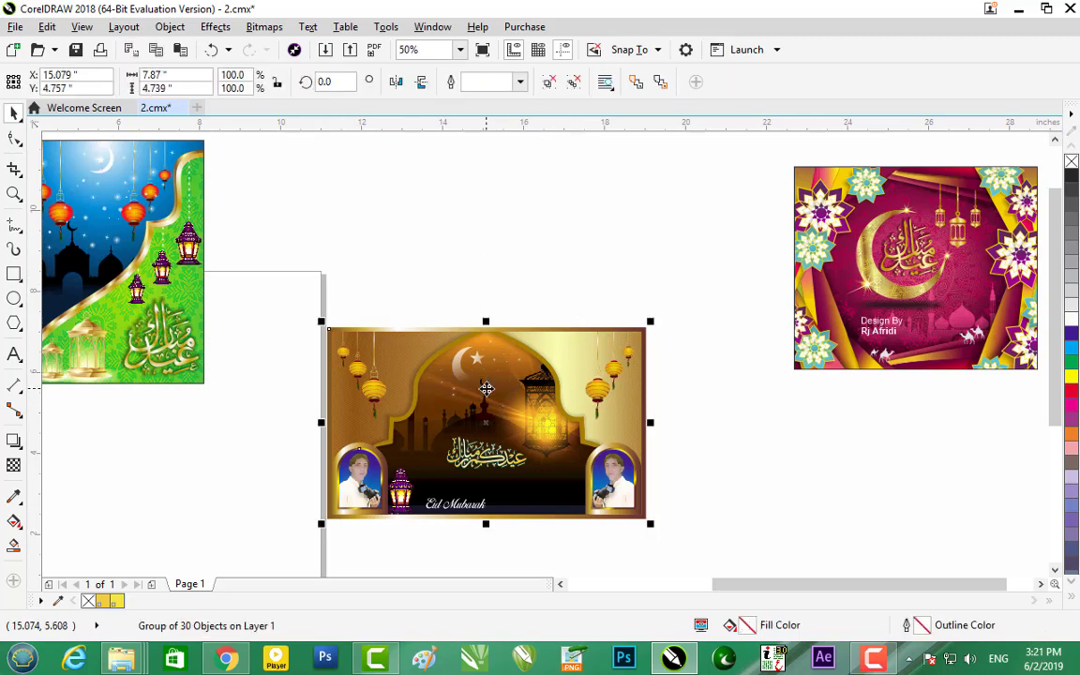
Ungroup the middle brown card, then preview the golden mosque and orange Quran wallpapers in the 2019 folder
{"action": "left_click", "coordinate": [550, 84]}
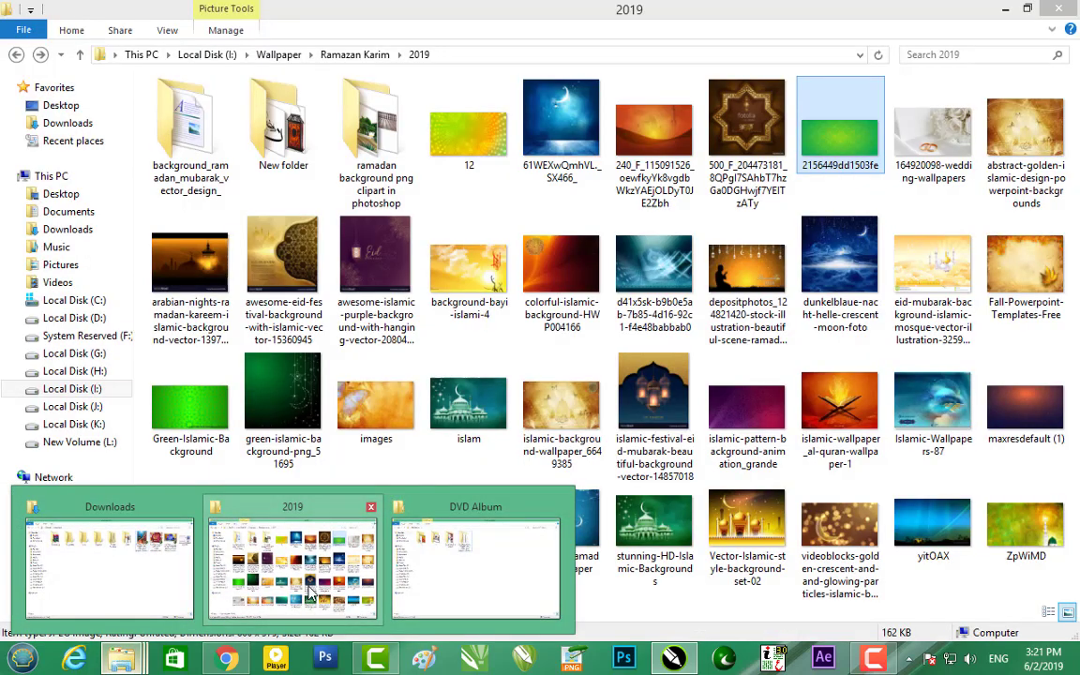
{"action": "left_click", "coordinate": [281, 534]}
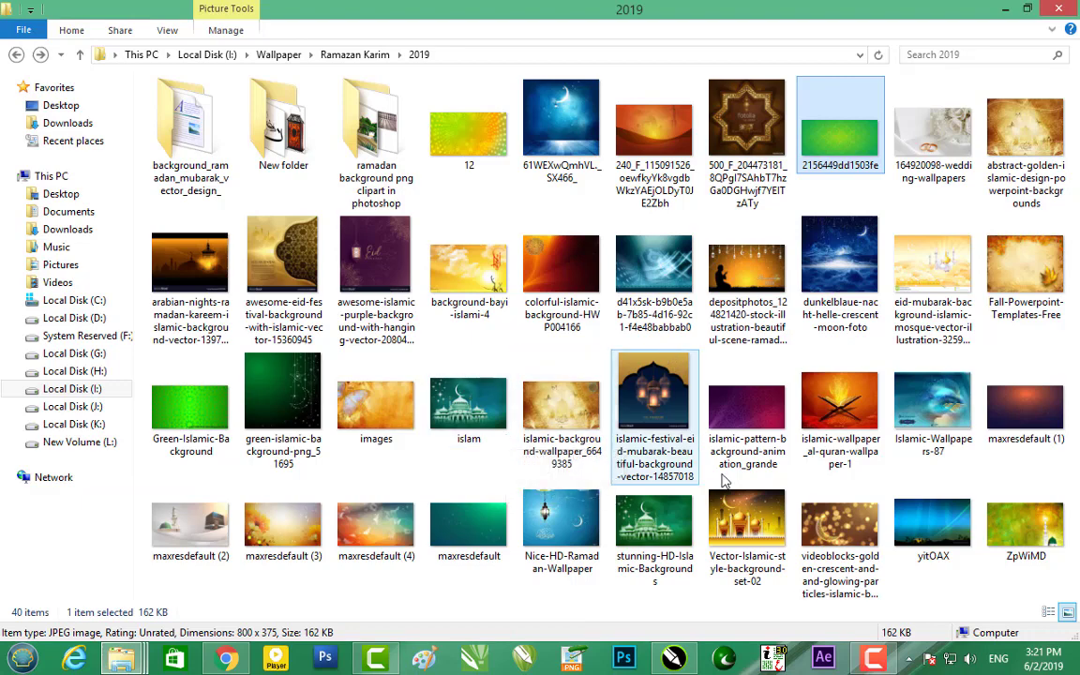
{"action": "double_click", "coordinate": [747, 530]}
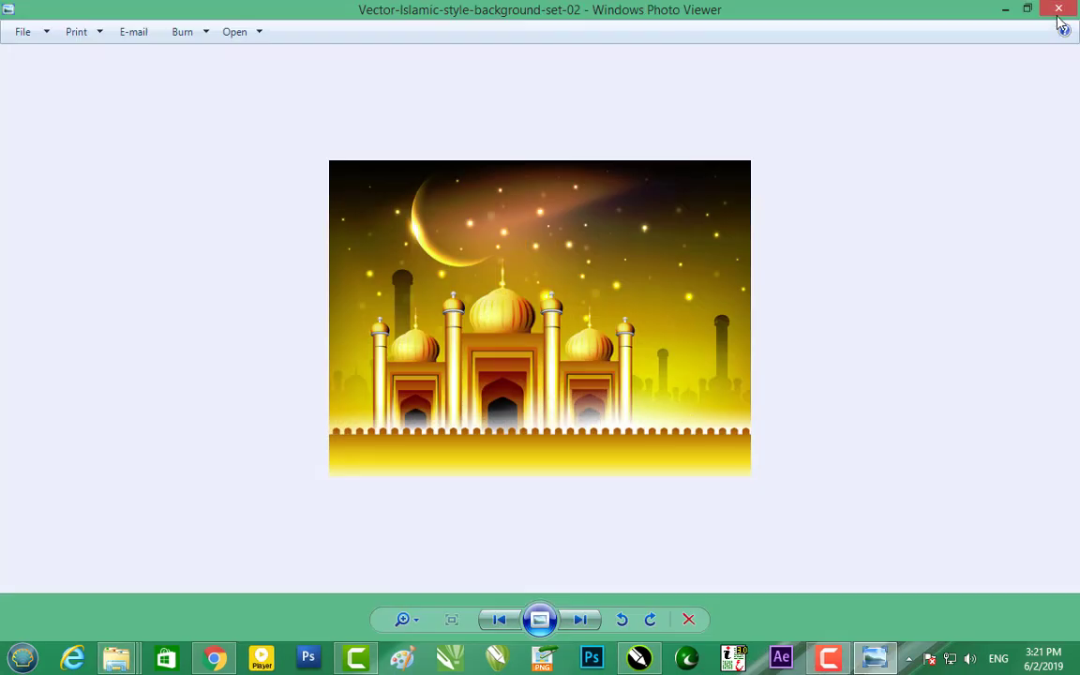
{"action": "left_click", "coordinate": [1057, 11]}
{"action": "mouse_move", "coordinate": [654, 394]}
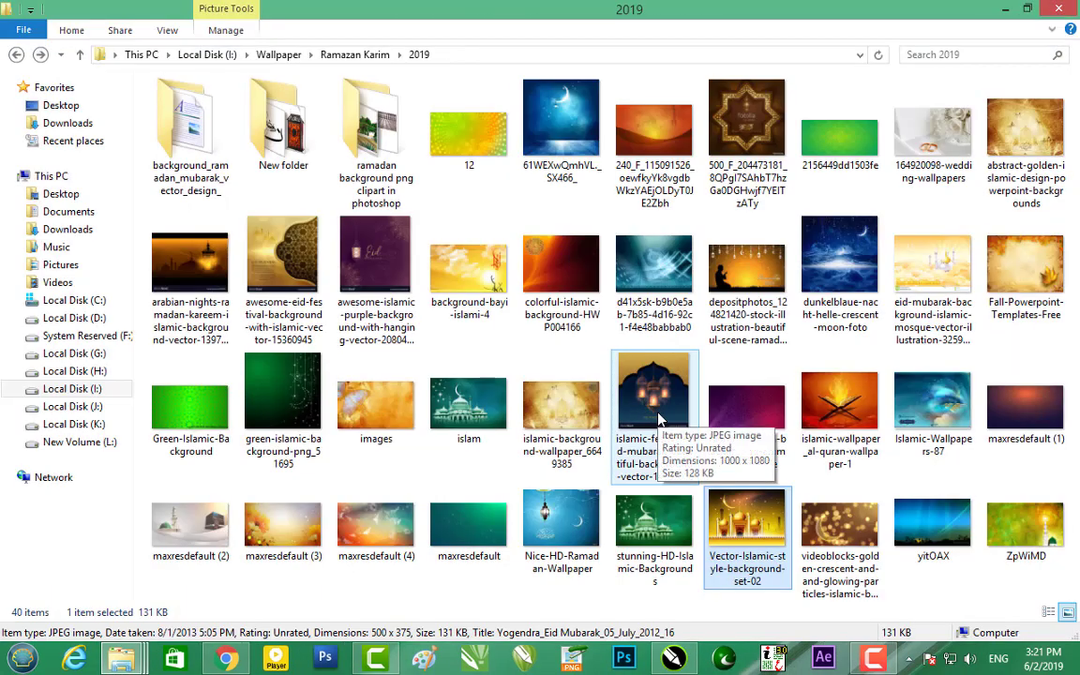
{"action": "double_click", "coordinate": [839, 403]}
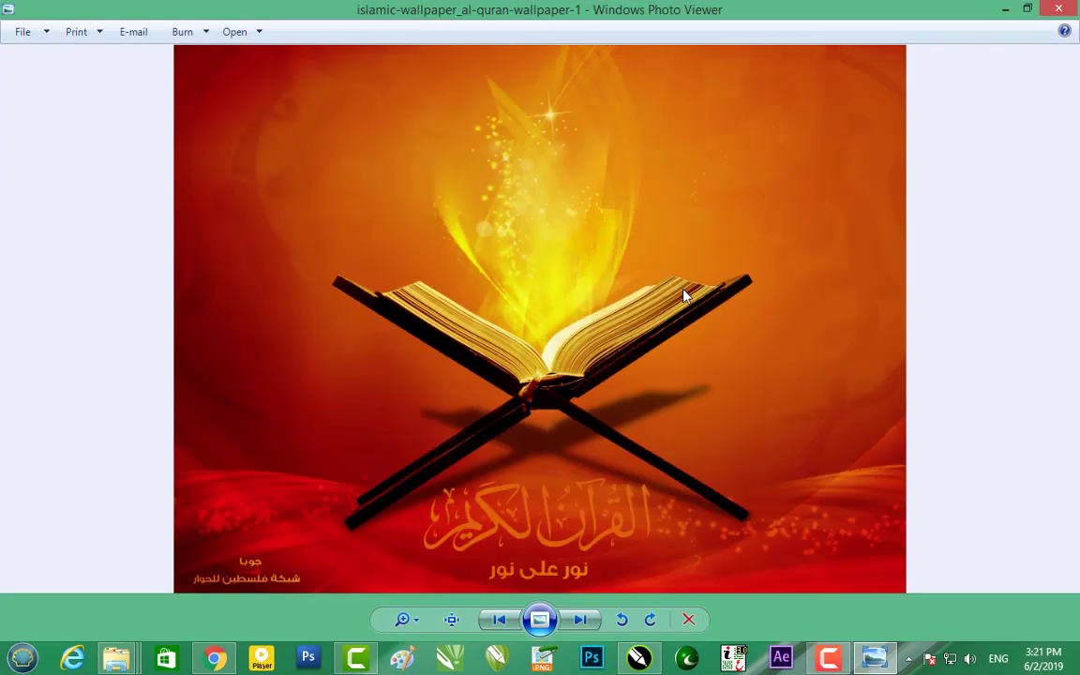
{"action": "left_click", "coordinate": [1069, 13]}
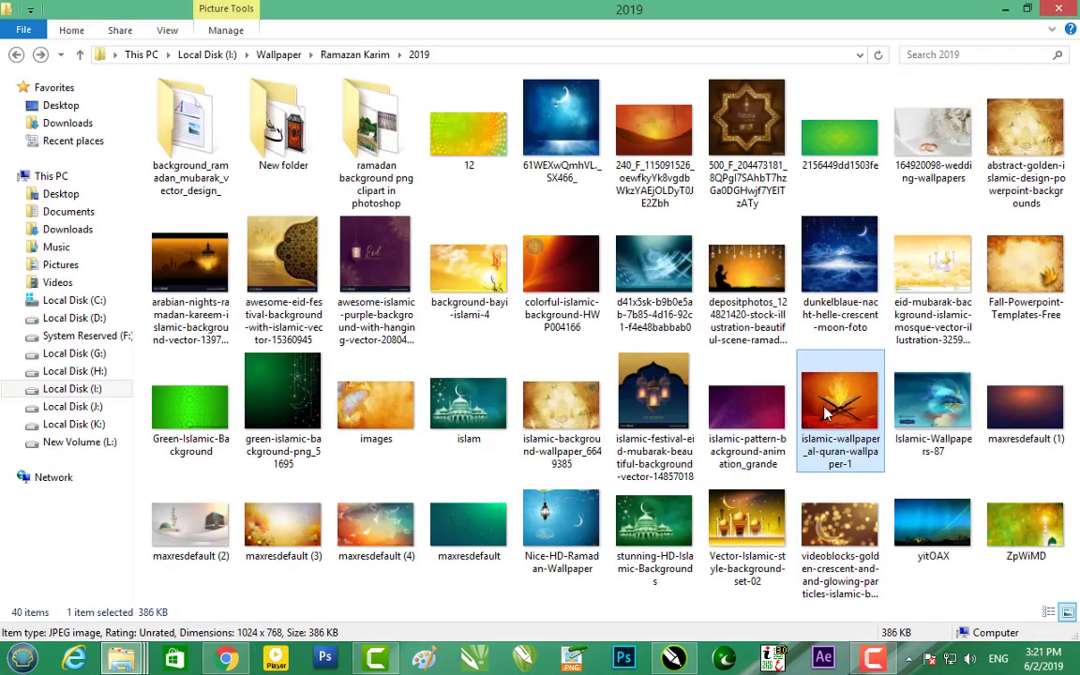
Import the al-quran wallpaper, scale it down, and place it beside the brown banner's lower right
{"action": "mouse_move", "coordinate": [825, 394]}
{"action": "left_mouse_down"}
{"action": "mouse_move", "coordinate": [444, 635]}
{"action": "mouse_move", "coordinate": [744, 449]}
{"action": "mouse_move", "coordinate": [742, 437]}
{"action": "left_mouse_up"}
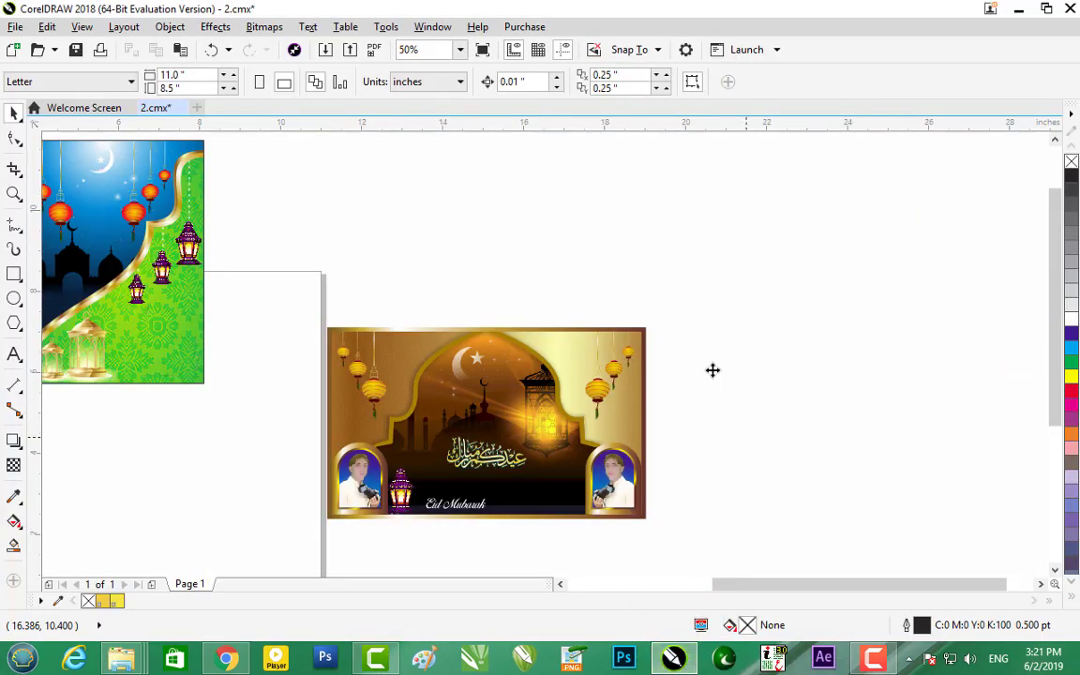
{"action": "scroll", "coordinate": [712, 370], "scroll_direction": "down", "scroll_amount": 2}
{"action": "scroll", "coordinate": [712, 370], "scroll_direction": "down", "scroll_amount": 2}
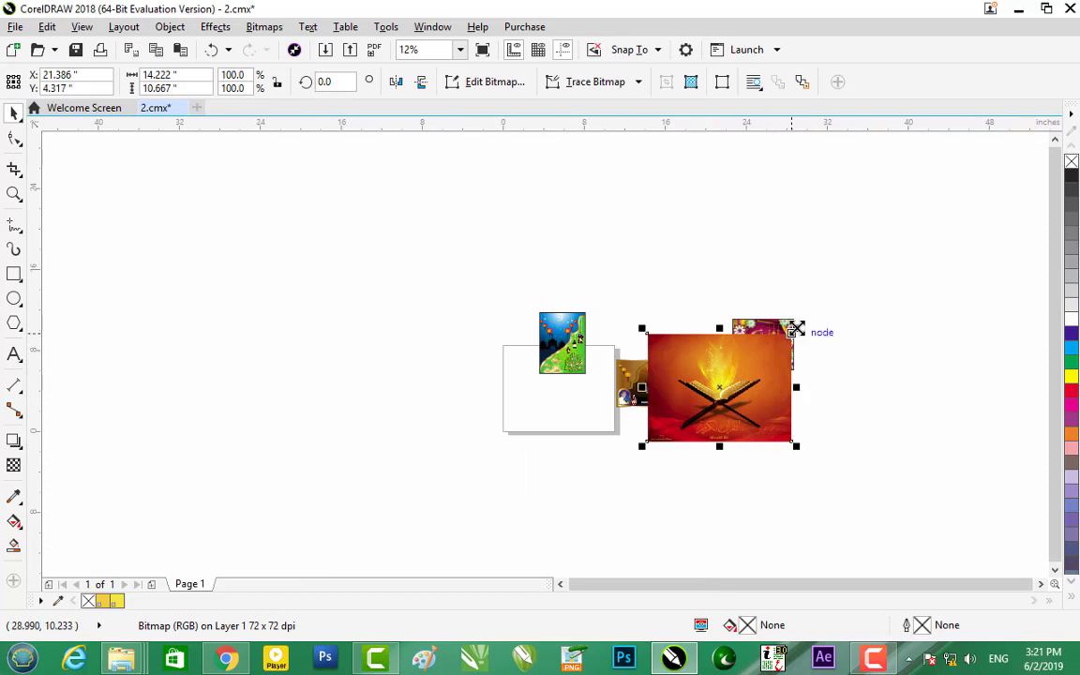
{"action": "left_click_drag", "start_coordinate": [794, 328], "coordinate": [689, 410]}
{"action": "scroll", "coordinate": [691, 416], "scroll_direction": "up", "scroll_amount": 4}
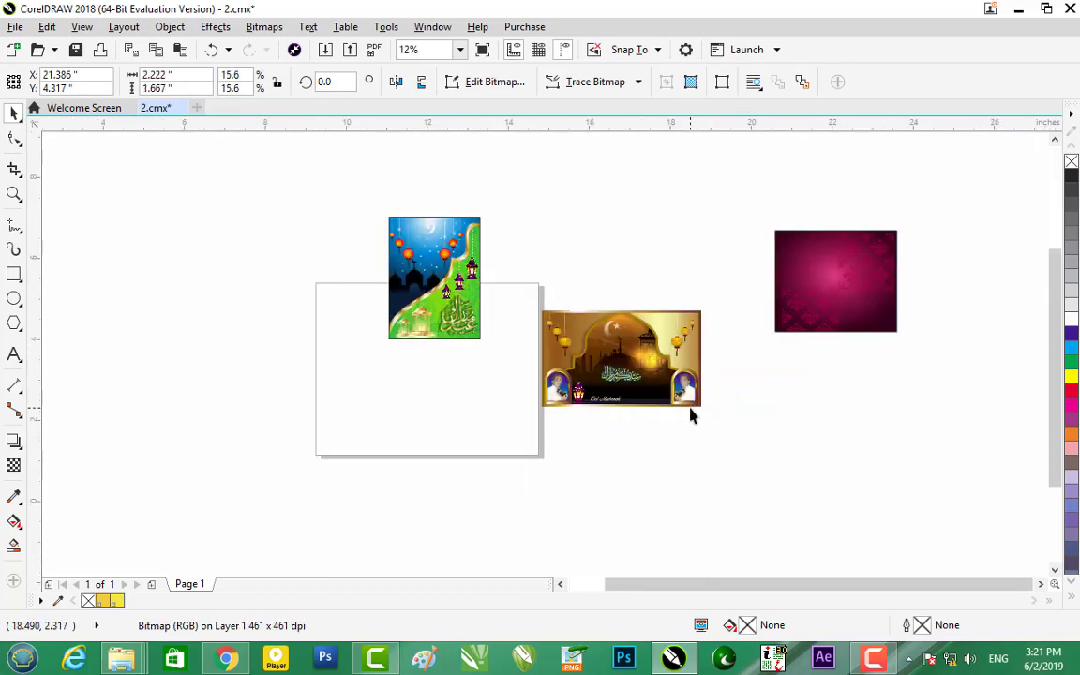
{"action": "scroll", "coordinate": [691, 416], "scroll_direction": "up", "scroll_amount": 5}
{"action": "left_click_drag", "start_coordinate": [889, 250], "coordinate": [704, 453]}
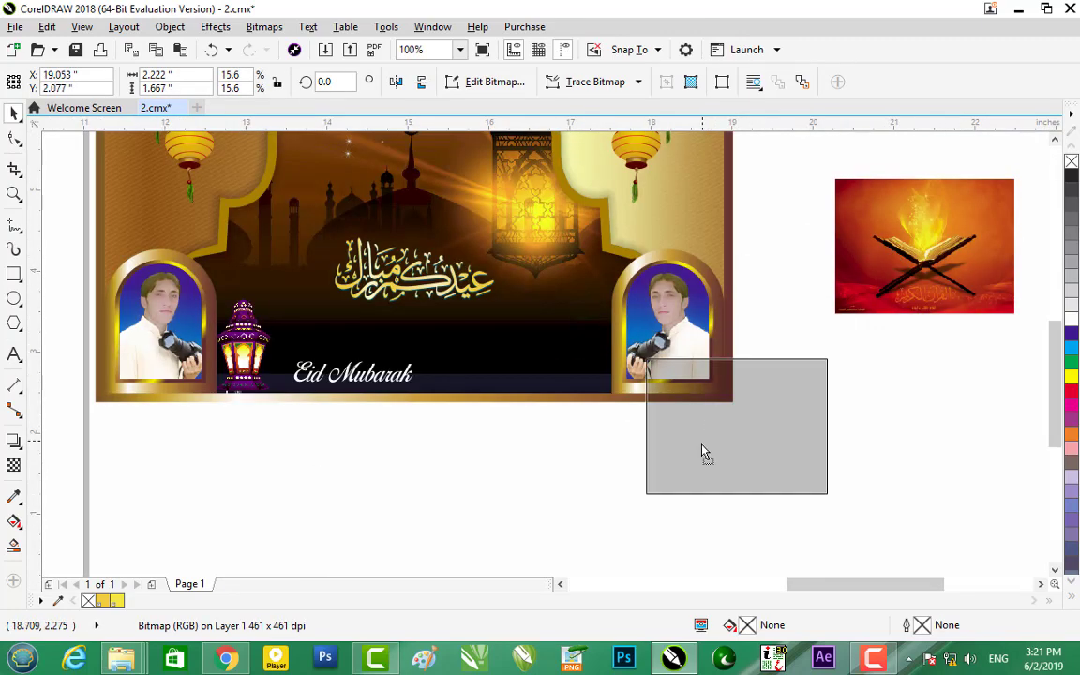
PowerClip the Quran image inside the middle card's rectangle frame, dismissing the IDM warning
{"action": "left_click", "coordinate": [511, 307]}
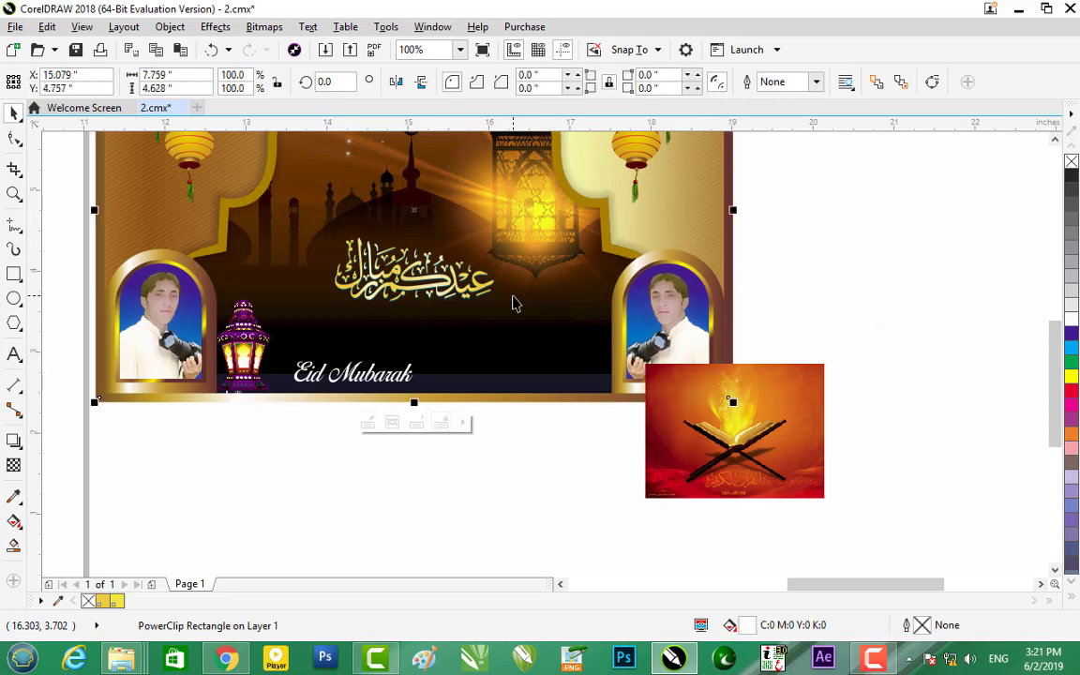
{"action": "right_click", "coordinate": [706, 439]}
{"action": "left_click", "coordinate": [812, 149]}
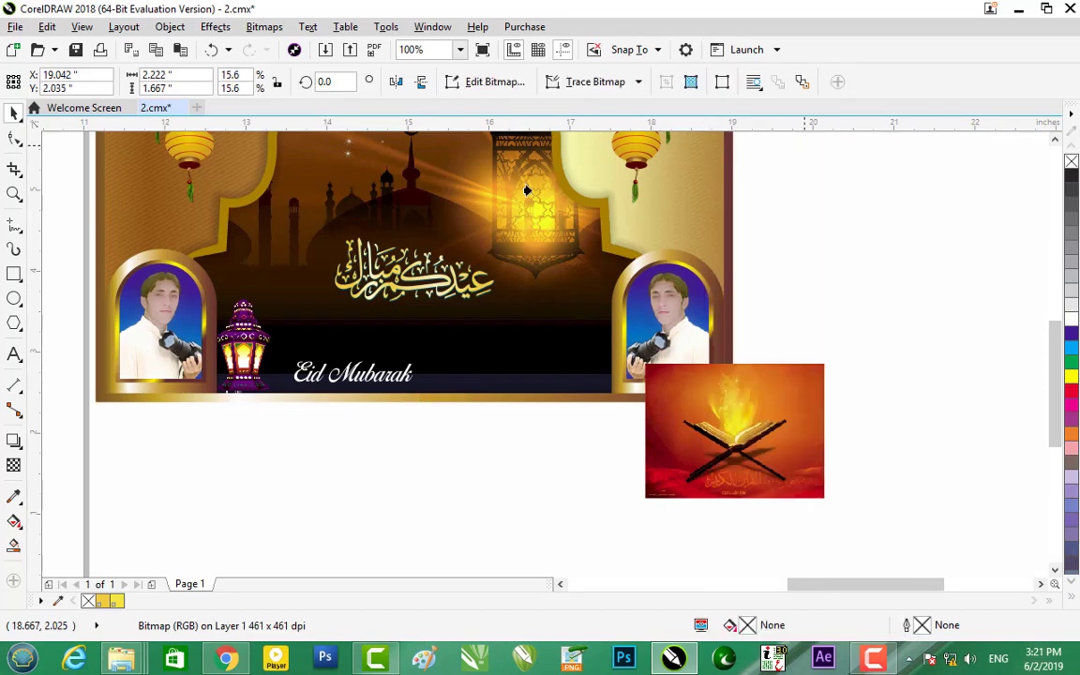
{"action": "left_click", "coordinate": [515, 199]}
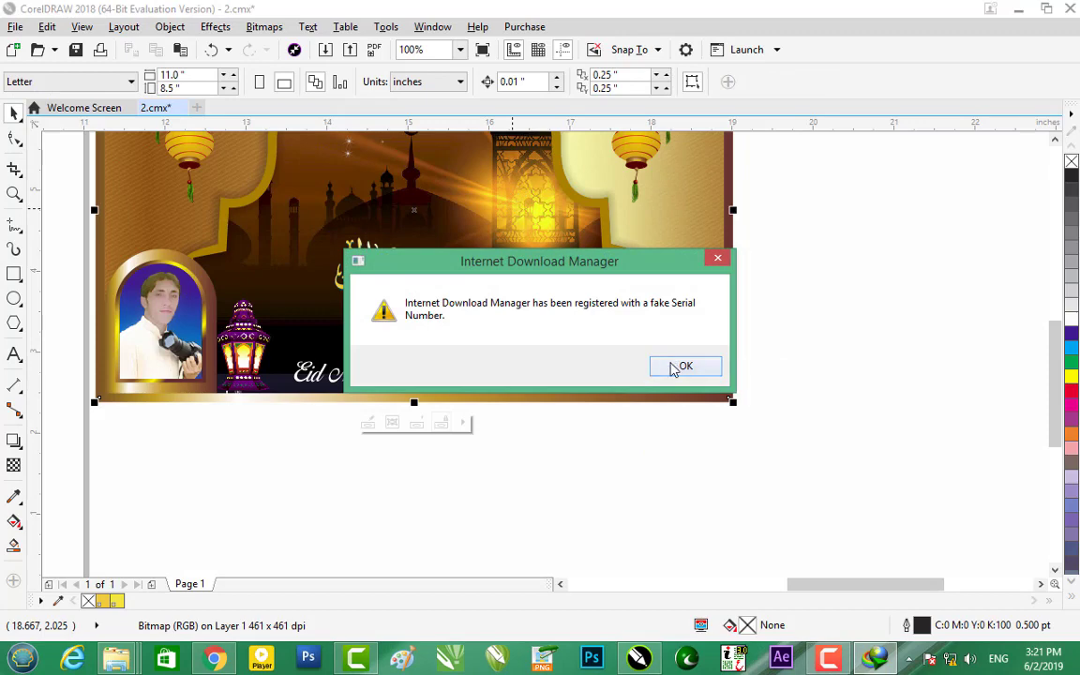
{"action": "left_click", "coordinate": [675, 367]}
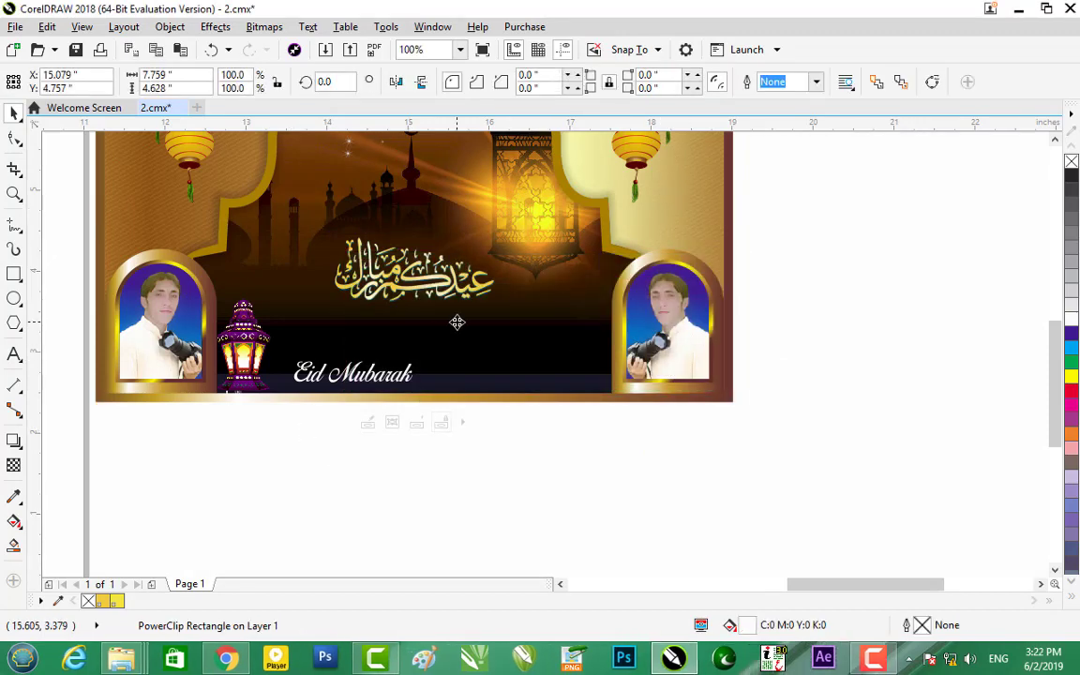
{"action": "left_click", "coordinate": [367, 423]}
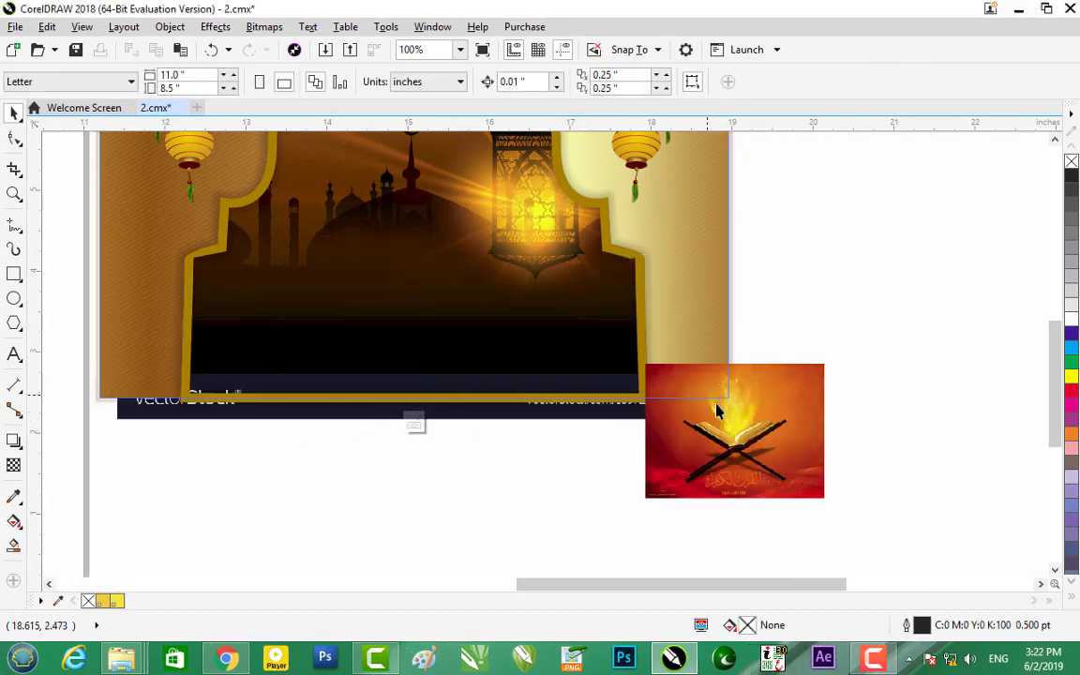
Move the Quran photo into the card's arch and scale it with corner handles to cover it
{"action": "left_click_drag", "start_coordinate": [666, 405], "coordinate": [308, 307]}
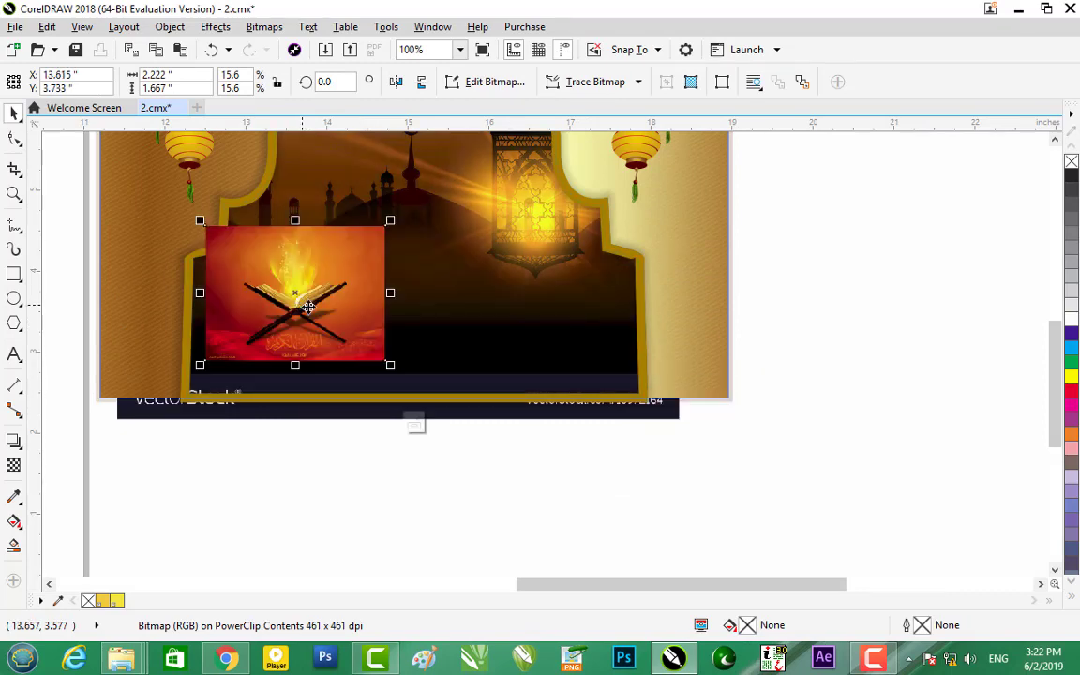
{"action": "left_click_drag", "start_coordinate": [393, 365], "coordinate": [441, 393]}
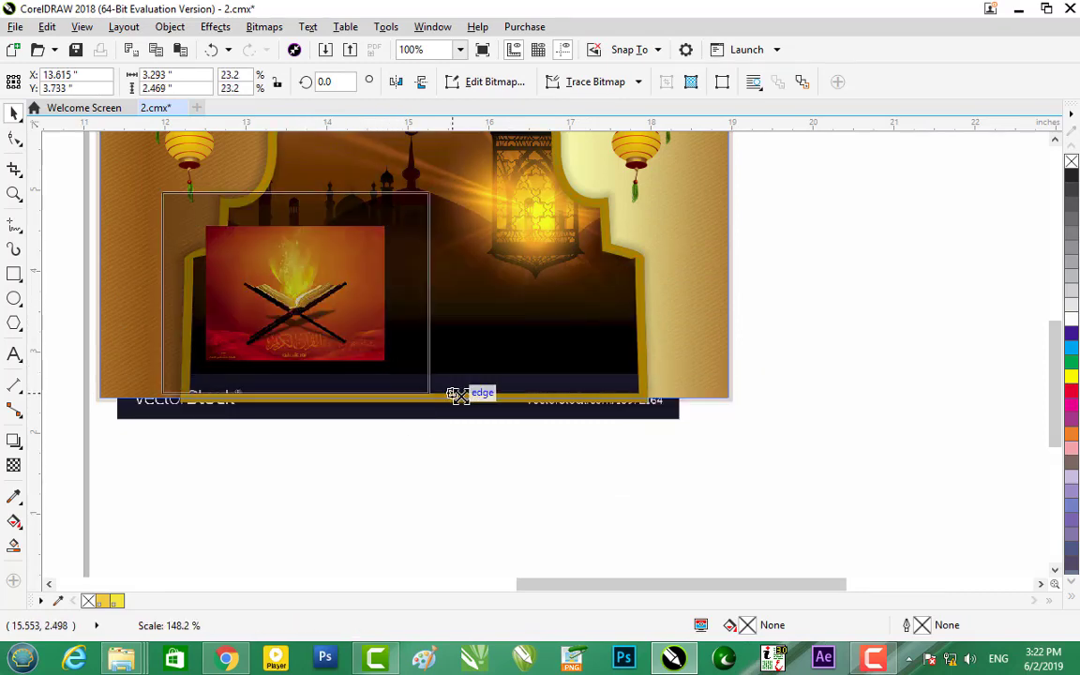
{"action": "scroll", "coordinate": [450, 272], "scroll_direction": "down", "scroll_amount": 2}
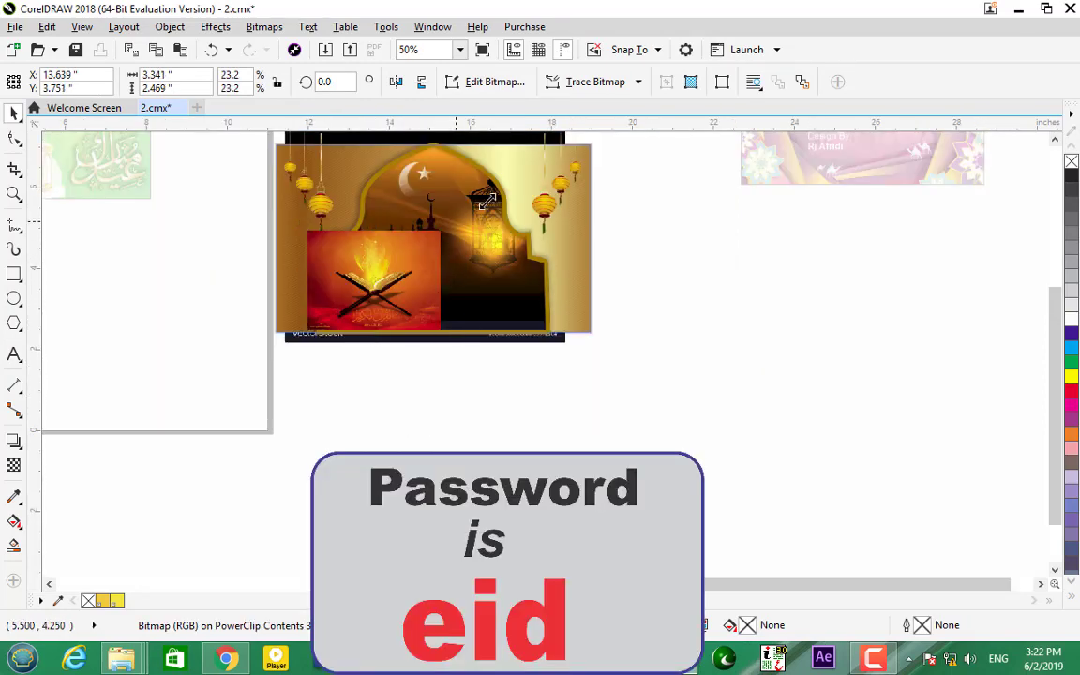
{"action": "mouse_move", "coordinate": [446, 225]}
{"action": "left_mouse_down"}
{"action": "mouse_move", "coordinate": [577, 139]}
{"action": "mouse_move", "coordinate": [549, 210]}
{"action": "left_mouse_up"}
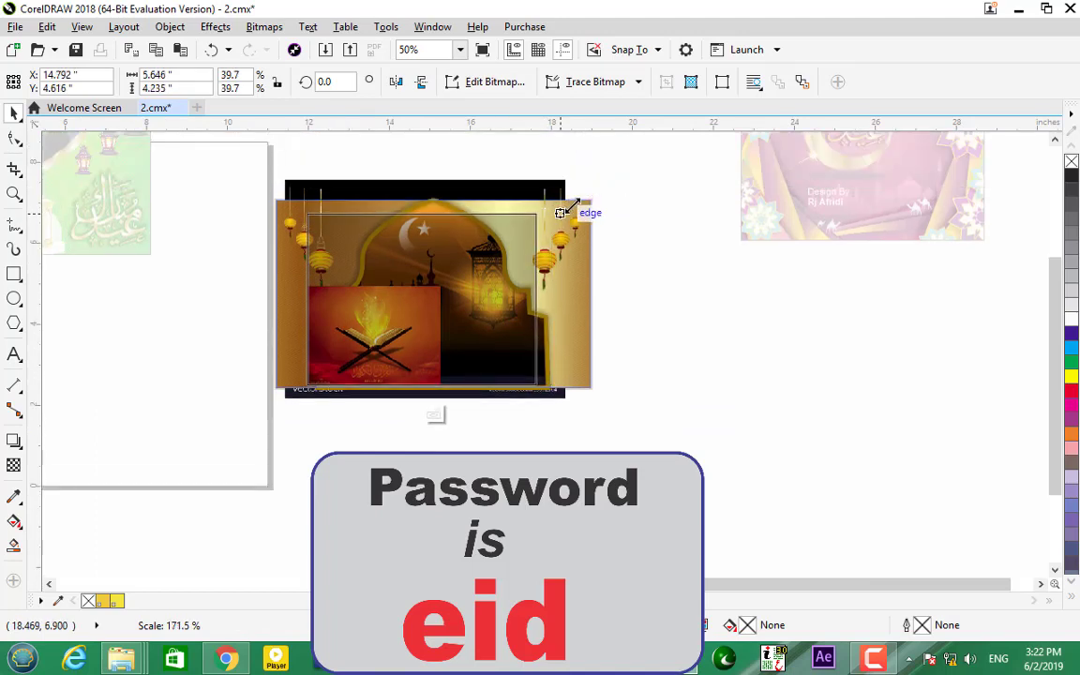
{"action": "left_click_drag", "start_coordinate": [544, 211], "coordinate": [546, 203]}
{"action": "left_click_drag", "start_coordinate": [463, 230], "coordinate": [469, 226]}
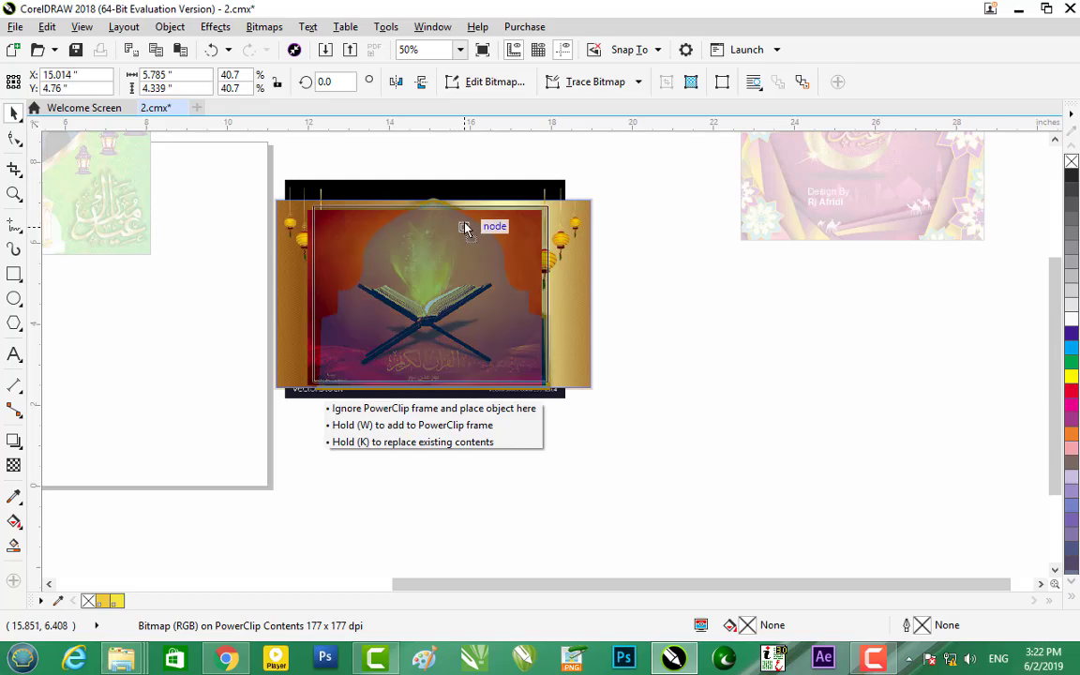
{"action": "left_click_drag", "start_coordinate": [431, 387], "coordinate": [433, 398]}
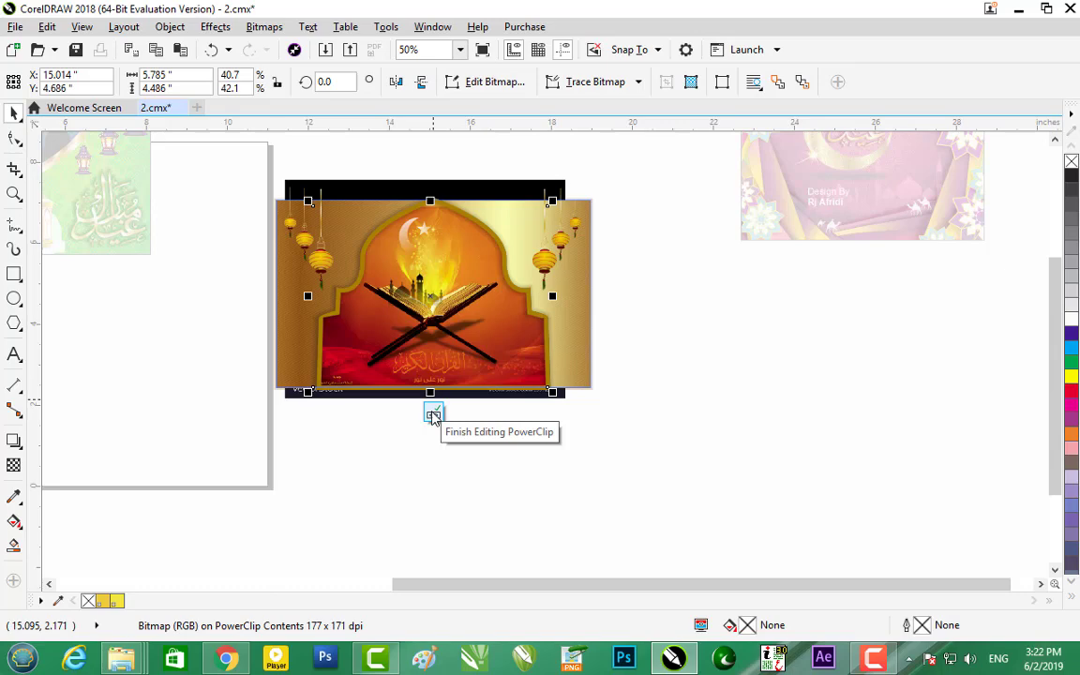
{"action": "left_click", "coordinate": [433, 414]}
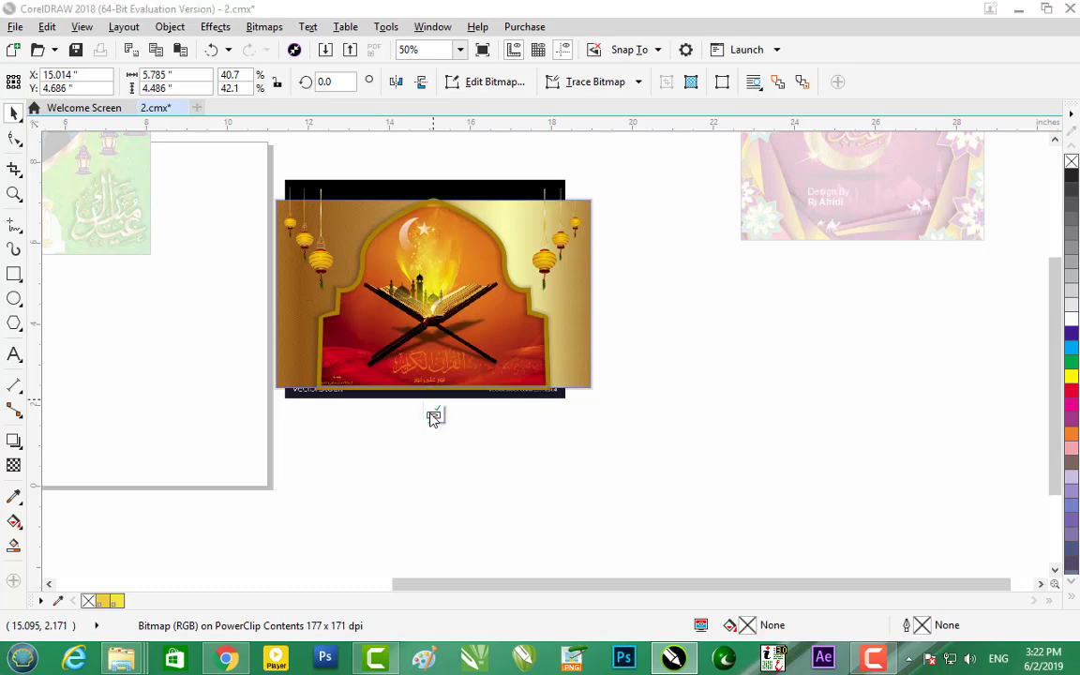
{"action": "scroll", "coordinate": [420, 307], "scroll_direction": "up", "scroll_amount": 2}
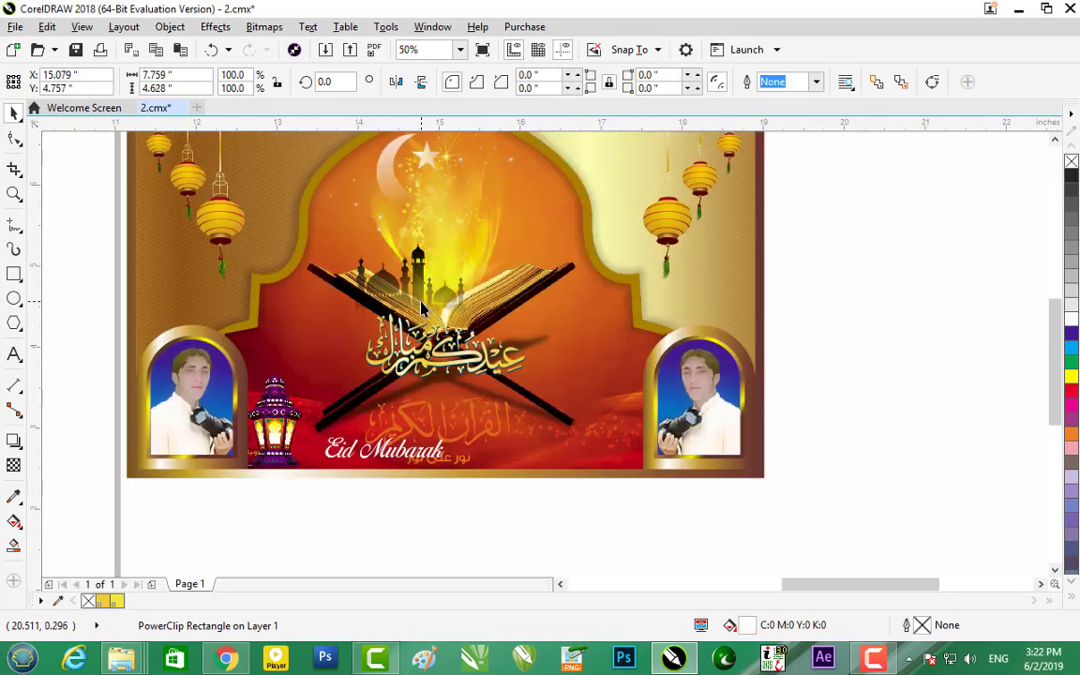
{"action": "key", "text": "Escape"}
{"action": "scroll", "coordinate": [592, 378], "scroll_direction": "down", "scroll_amount": 2}
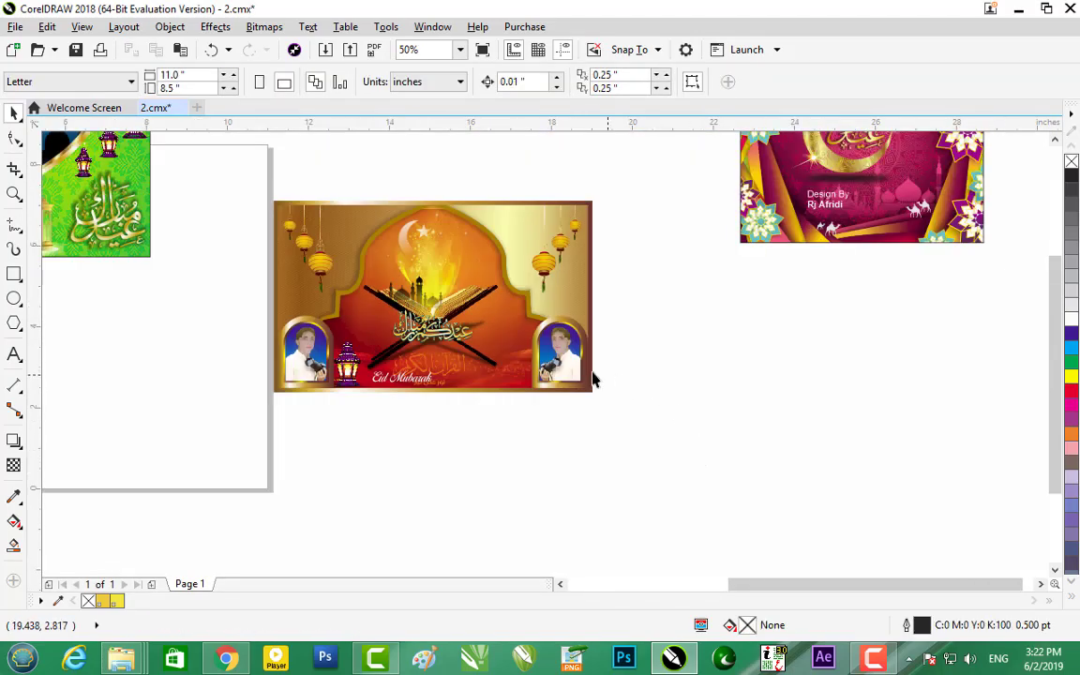
{"action": "scroll", "coordinate": [581, 379], "scroll_direction": "up", "scroll_amount": 4}
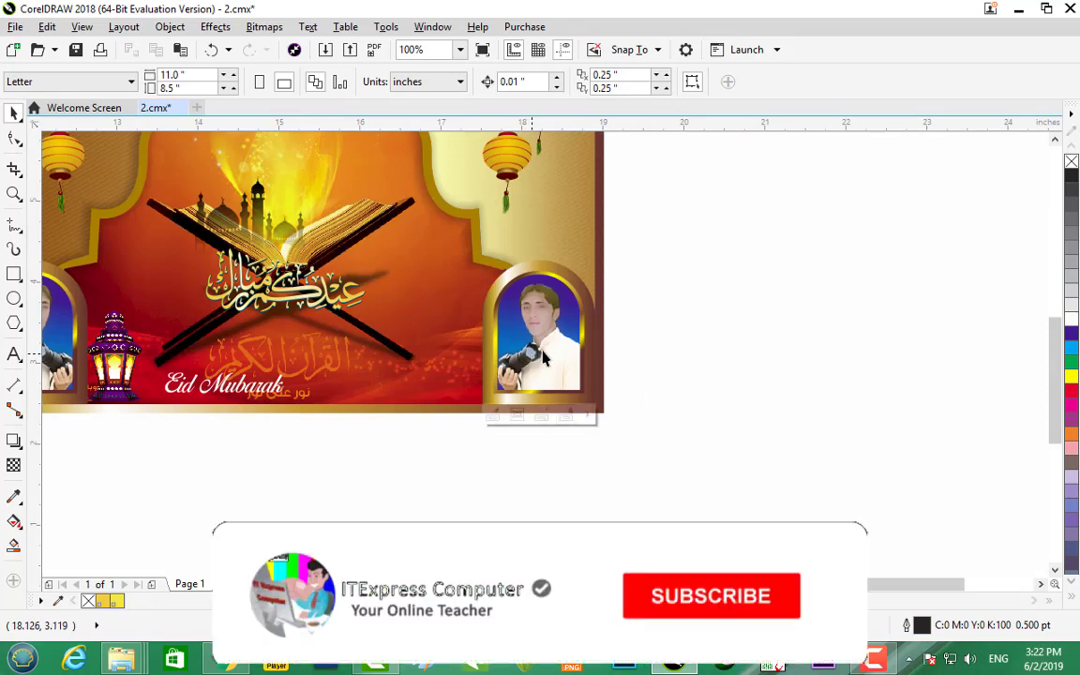
{"action": "left_click", "coordinate": [534, 356]}
{"action": "double_click", "coordinate": [541, 351]}
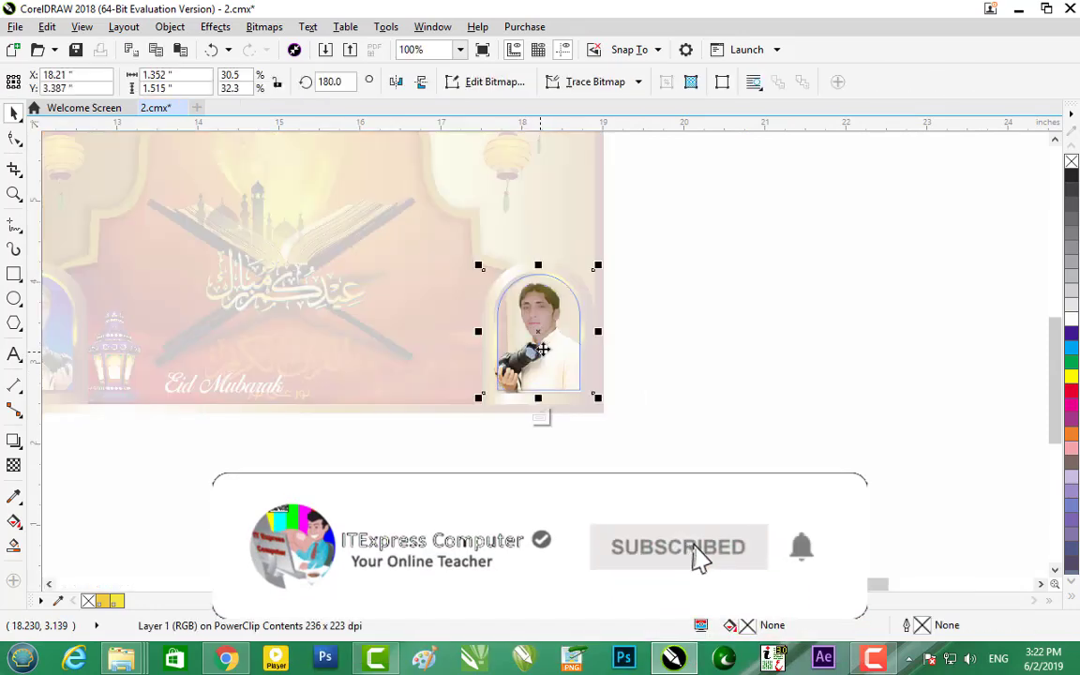
{"action": "left_click_drag", "start_coordinate": [537, 350], "coordinate": [725, 375]}
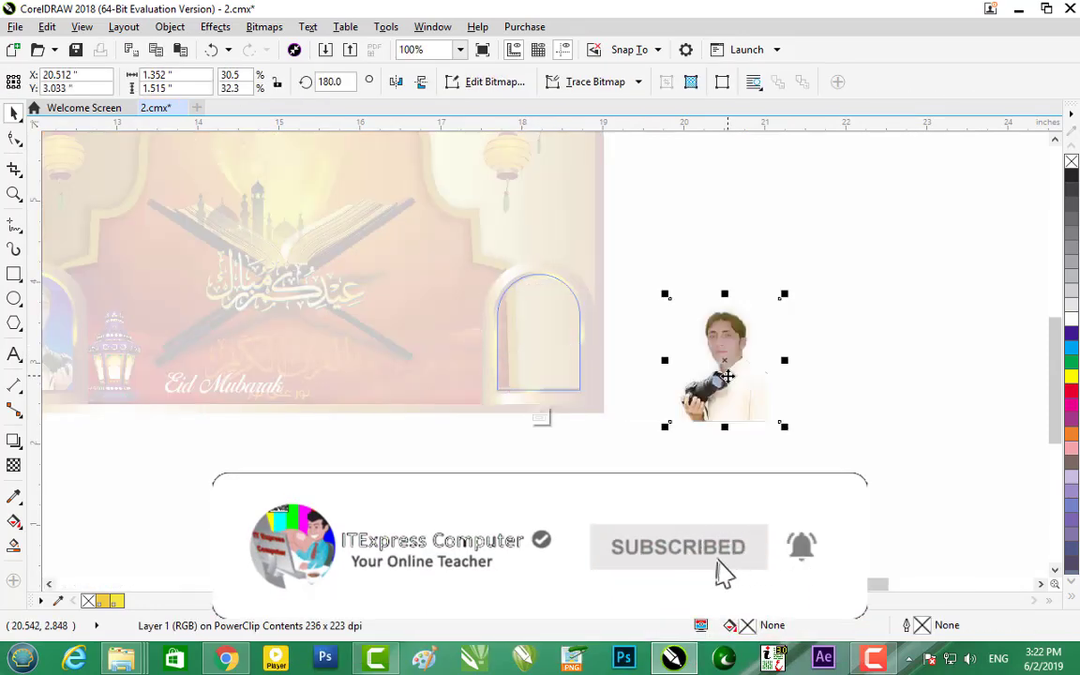
{"action": "key", "text": "ctrl+z"}
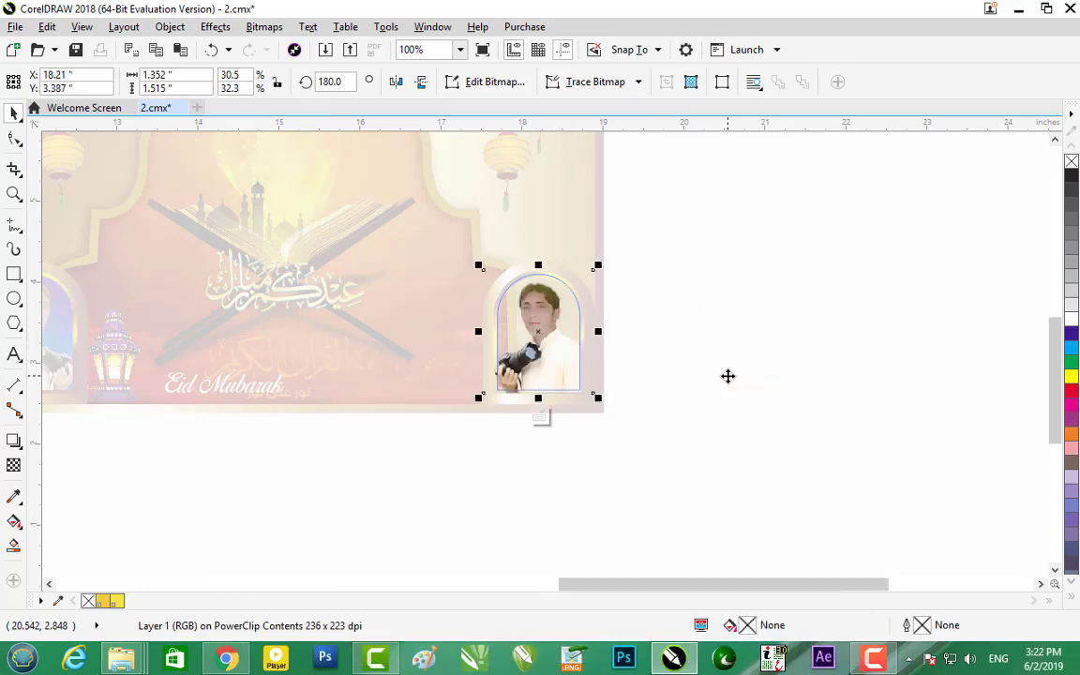
{"action": "left_click", "coordinate": [540, 417]}
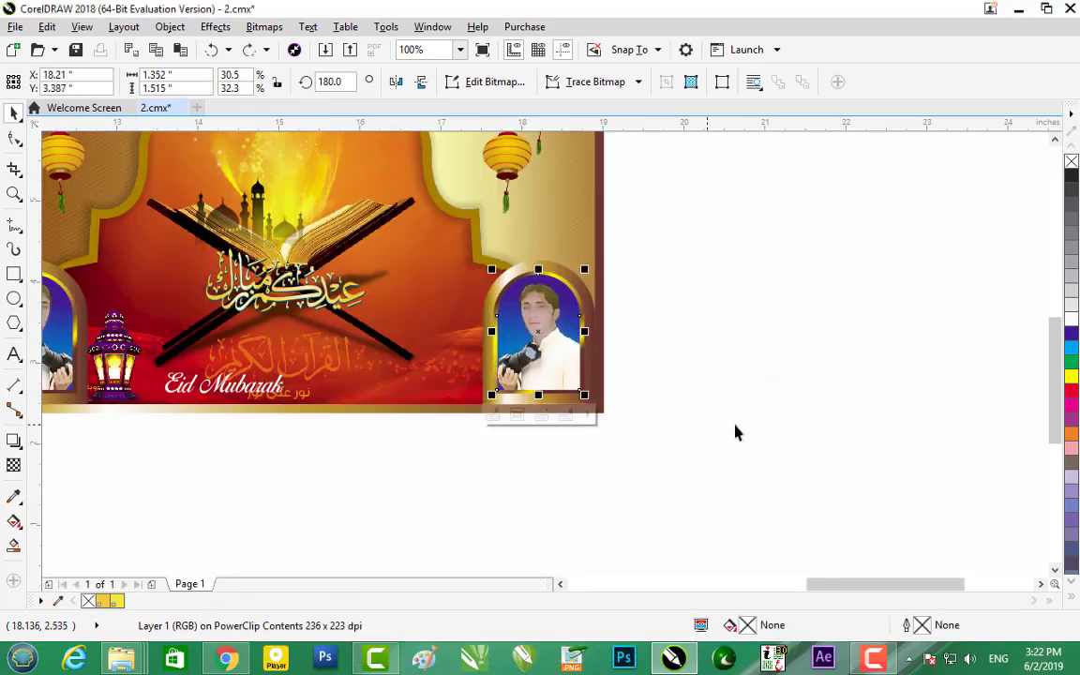
Move the green-and-blue card beside the middle card and shift the purple card toward it
{"action": "scroll", "coordinate": [353, 324], "scroll_direction": "down", "scroll_amount": 4}
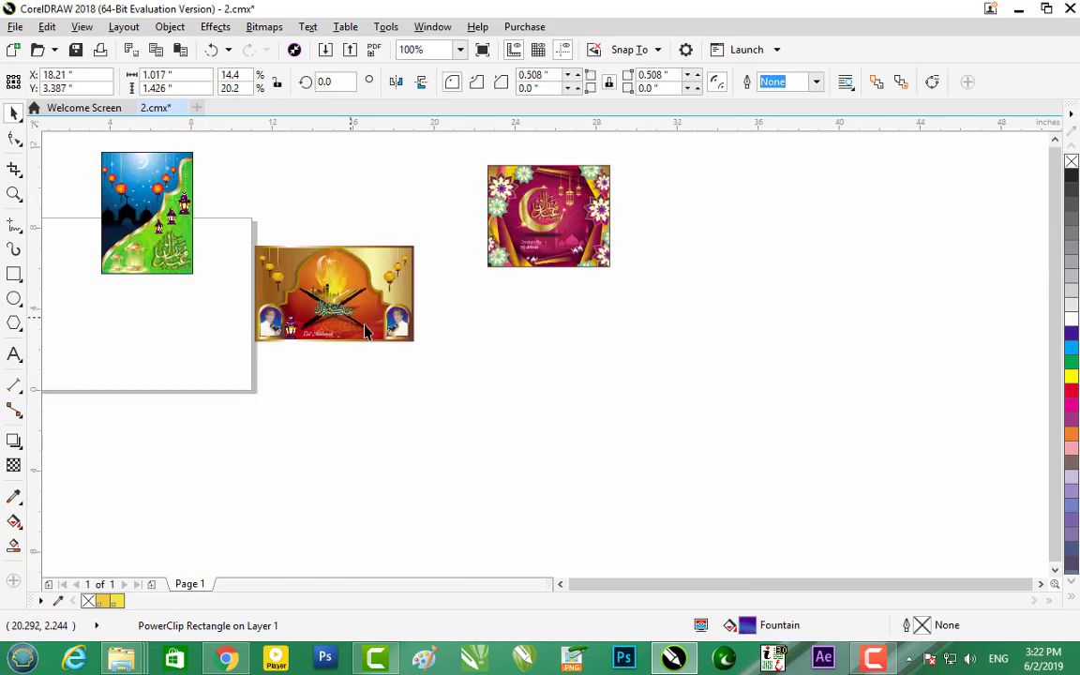
{"action": "key", "text": "Escape"}
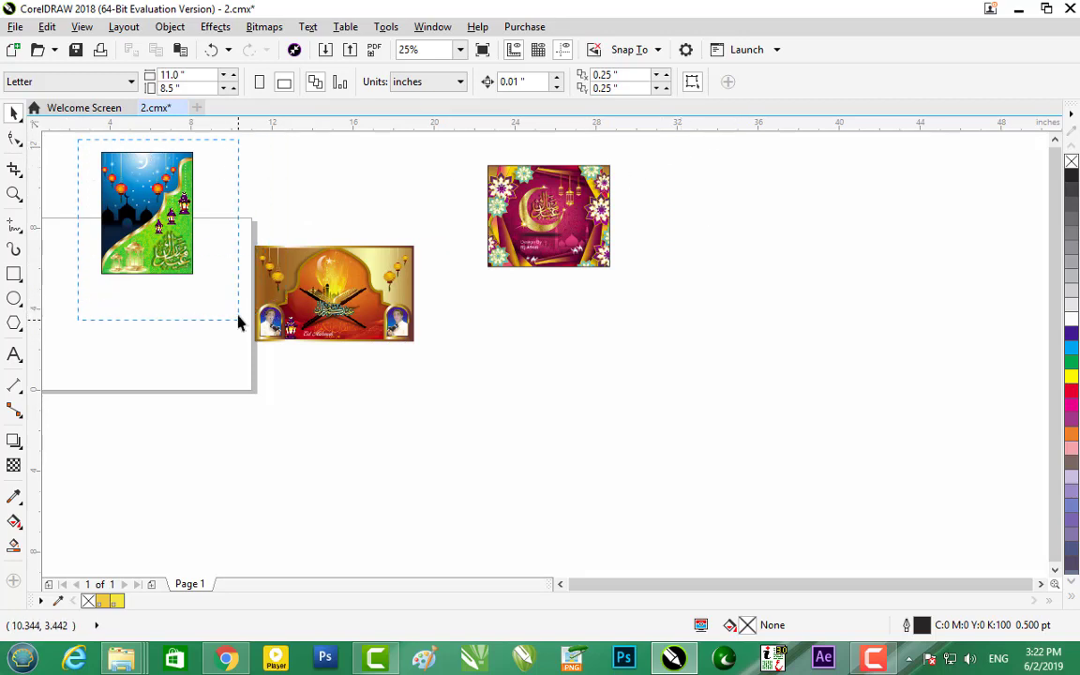
{"action": "left_click_drag", "start_coordinate": [173, 192], "coordinate": [235, 285]}
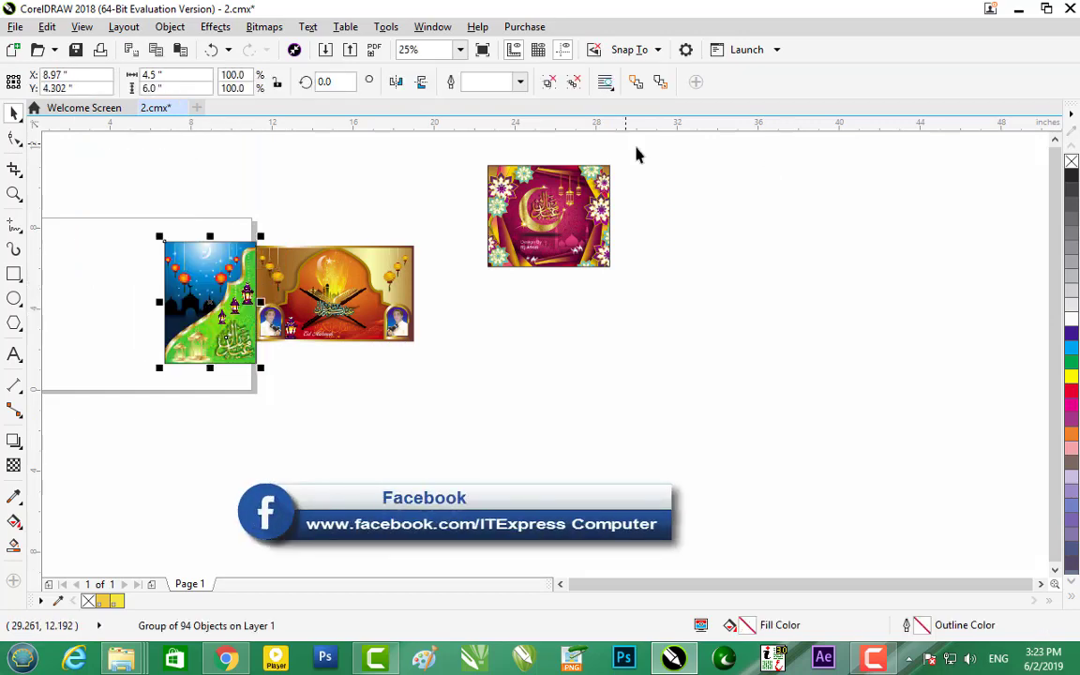
{"action": "mouse_move", "coordinate": [524, 220]}
{"action": "left_mouse_down"}
{"action": "mouse_move", "coordinate": [448, 298]}
{"action": "mouse_move", "coordinate": [446, 290]}
{"action": "left_mouse_up"}
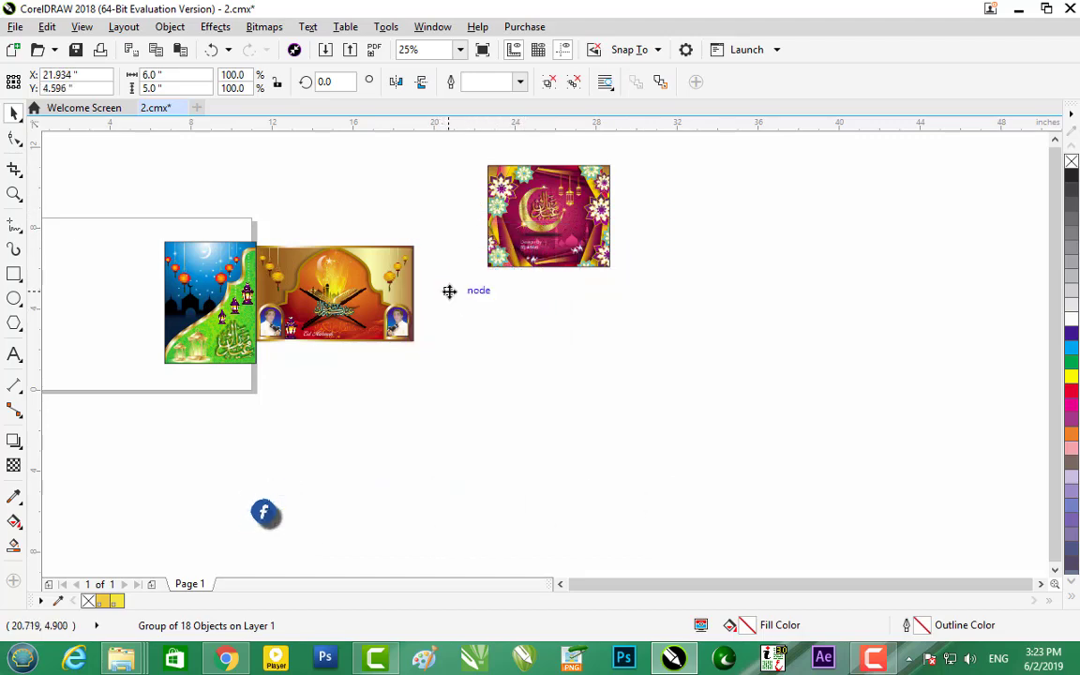
Open the Eid Mubarak designs folder in the DVD Album window, shown as large icons
{"action": "left_click", "coordinate": [1019, 9]}
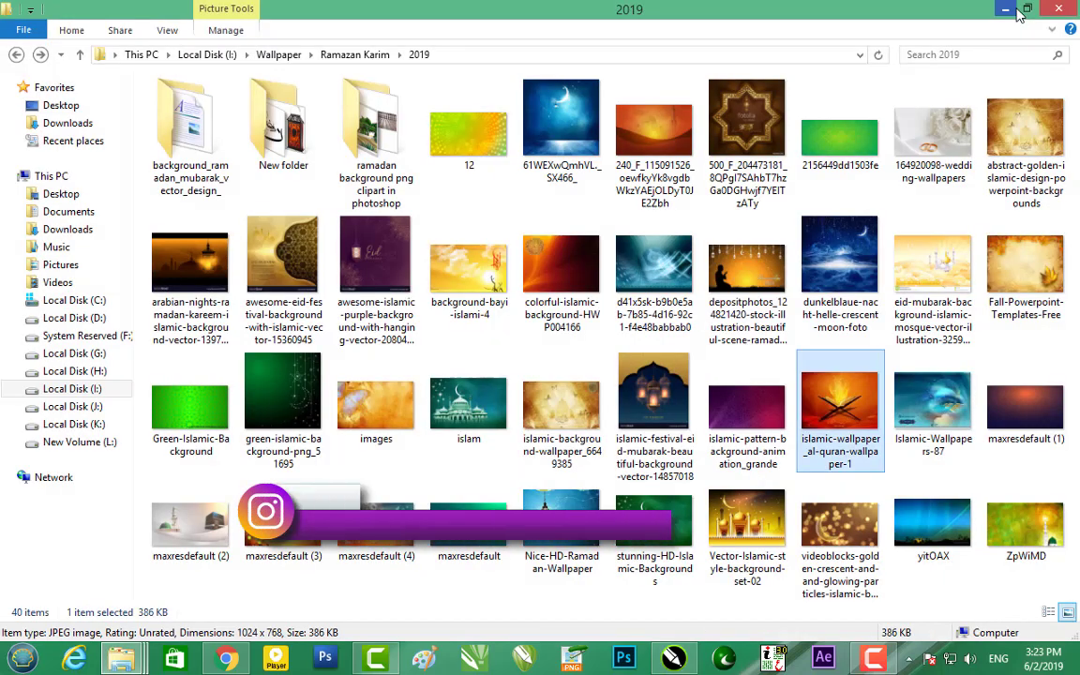
{"action": "left_click", "coordinate": [133, 661]}
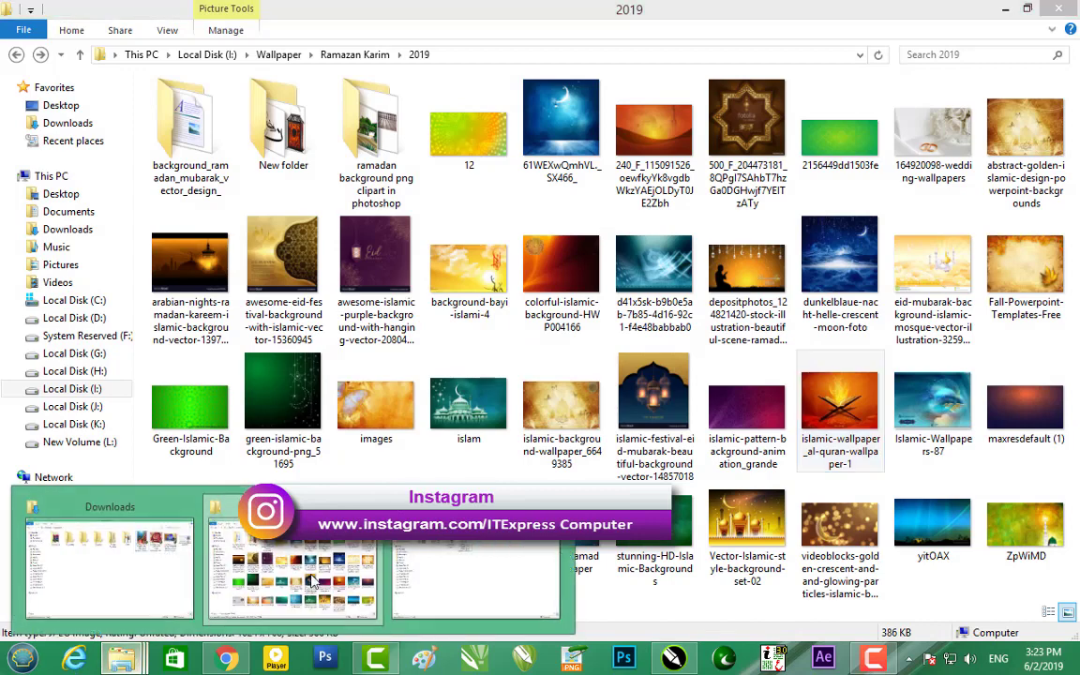
{"action": "left_click", "coordinate": [469, 572]}
{"action": "double_click", "coordinate": [469, 212]}
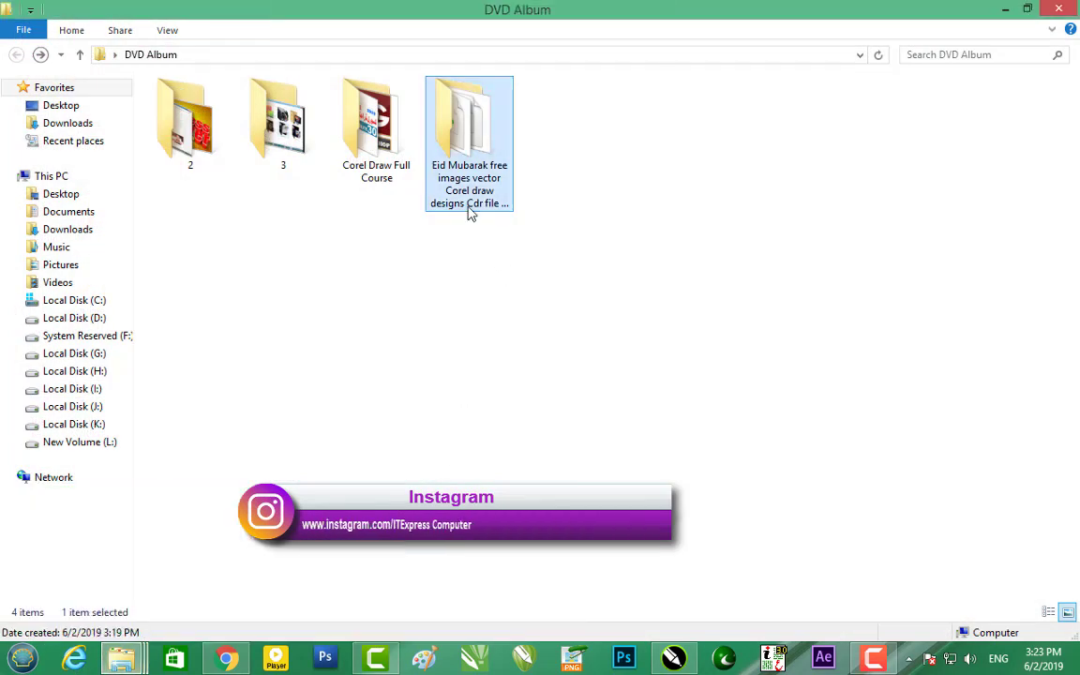
{"action": "left_click", "coordinate": [1066, 613]}
Select the two CMX files, clear the selection, and minimize the folder window
{"action": "left_click_drag", "start_coordinate": [375, 216], "coordinate": [190, 98]}
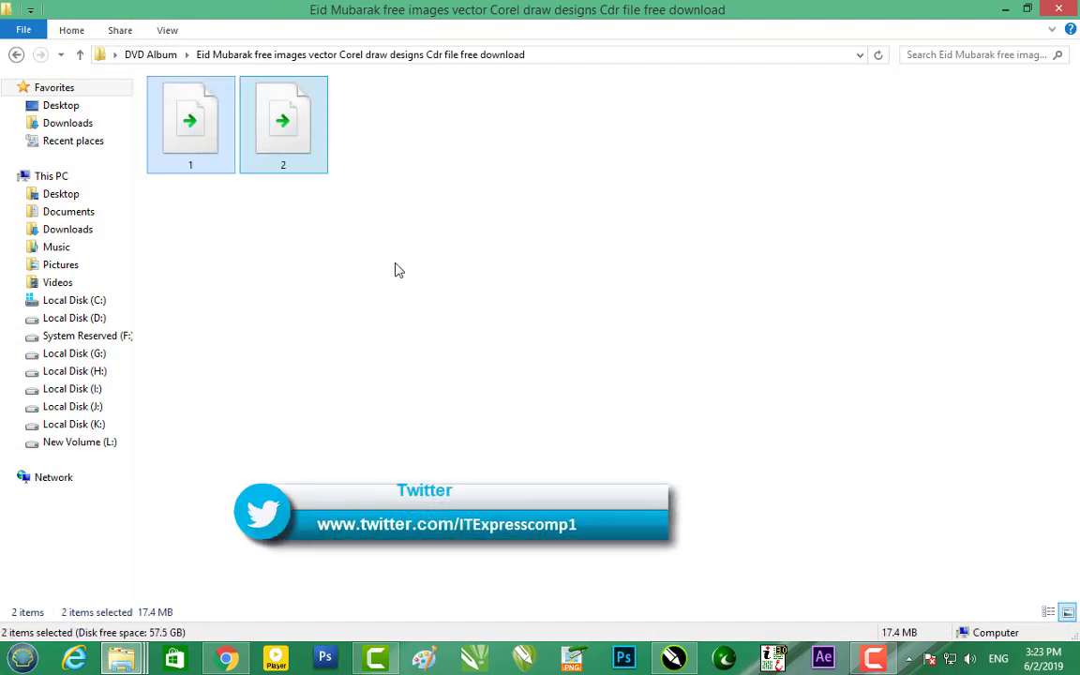
{"action": "left_click_drag", "start_coordinate": [369, 241], "coordinate": [191, 132]}
{"action": "left_click", "coordinate": [275, 202]}
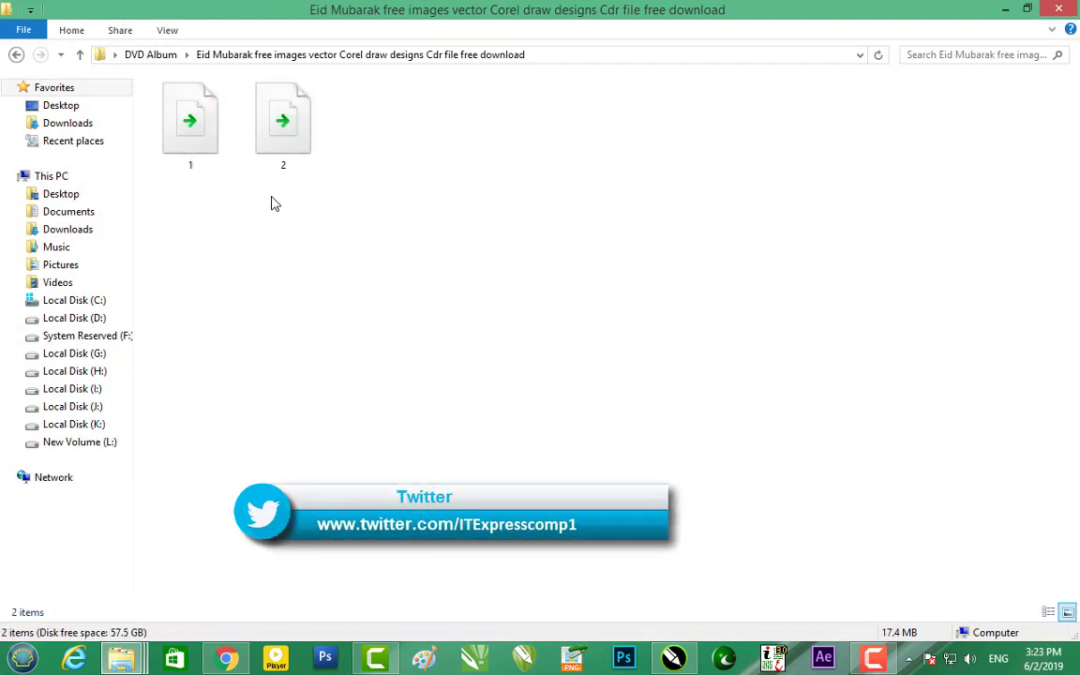
{"action": "left_click_drag", "start_coordinate": [359, 241], "coordinate": [181, 109]}
{"action": "left_click", "coordinate": [759, 200]}
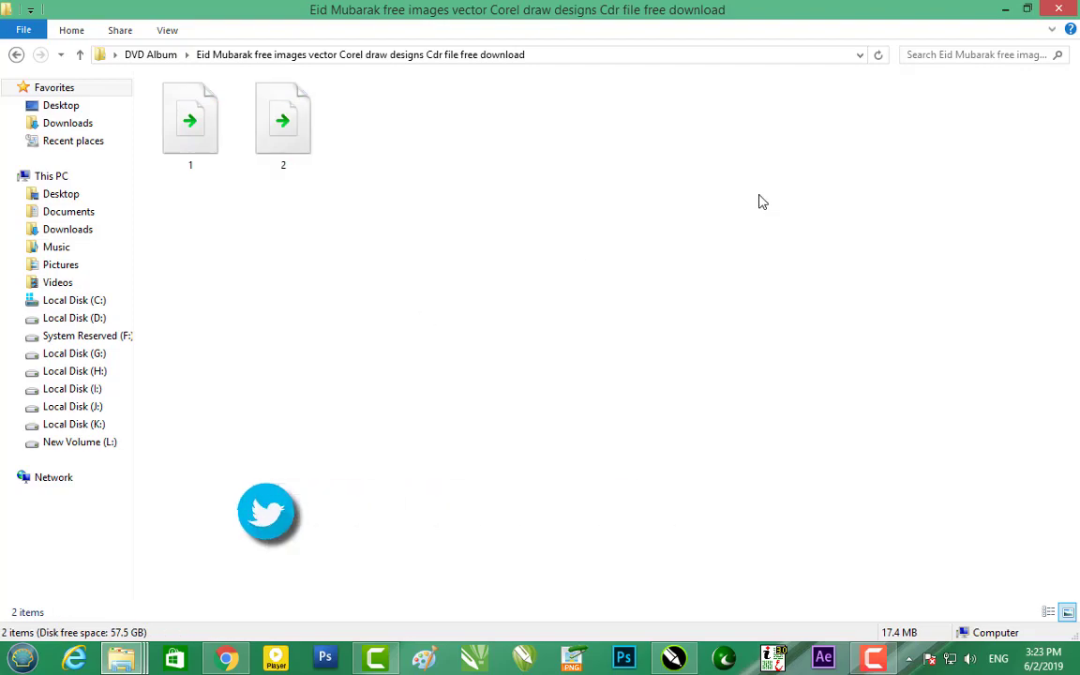
{"action": "left_click", "coordinate": [1005, 10]}
{"action": "left_click", "coordinate": [1002, 9]}
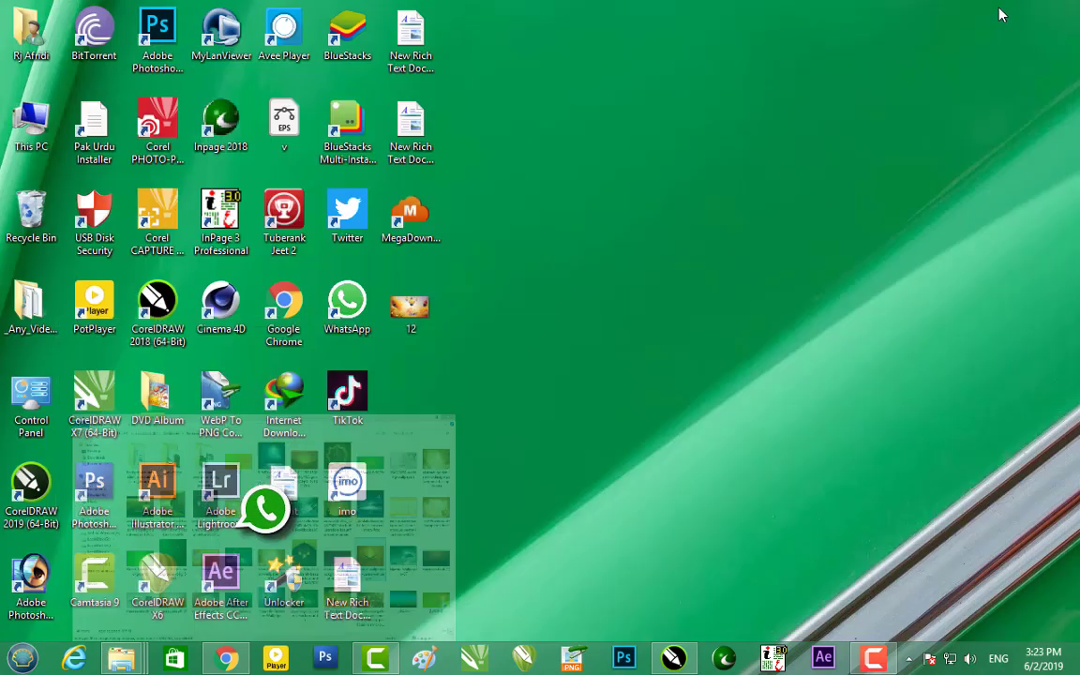